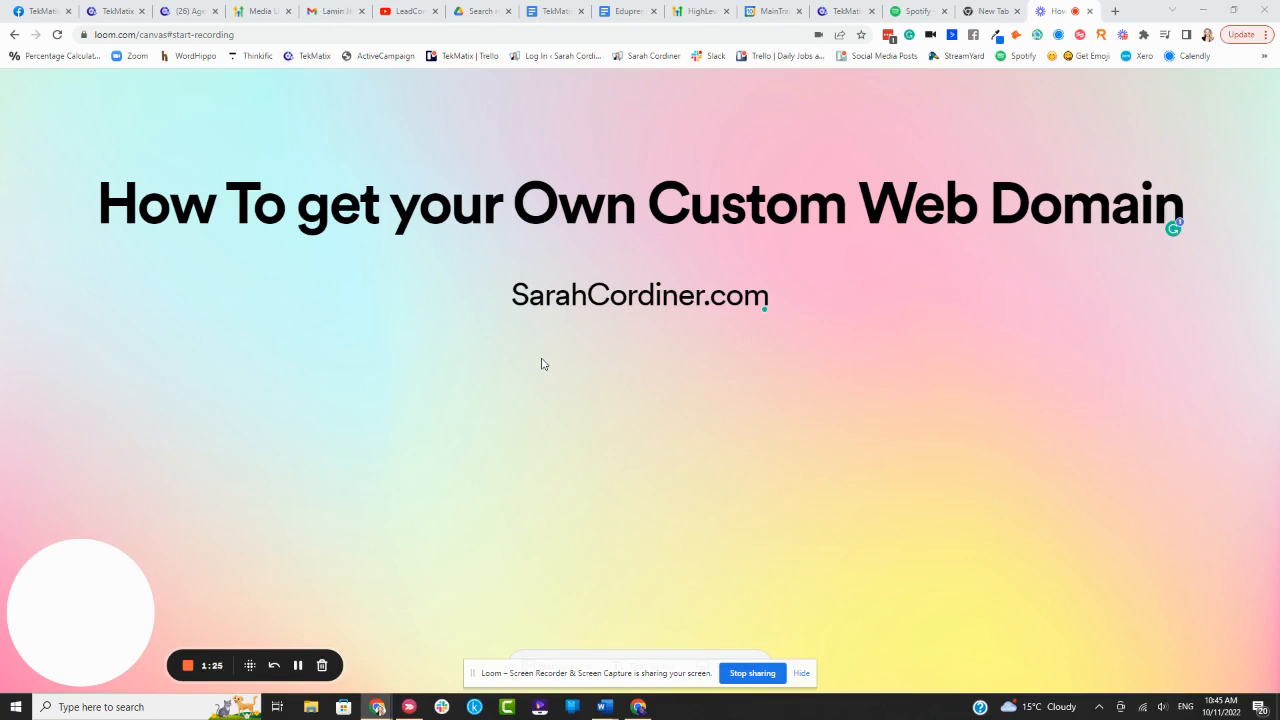
Leave the Loom title slide for a new browser tab showing Google's start page
{"action": "left_click", "coordinate": [990, 12]}
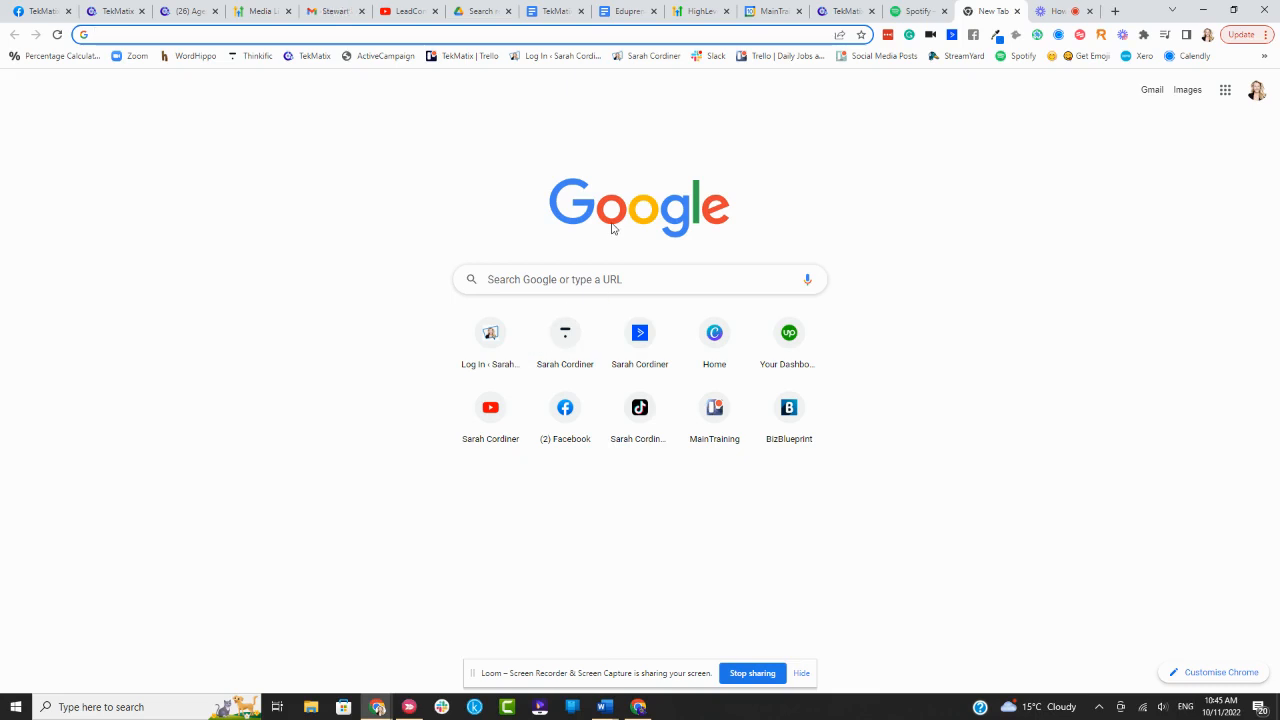
Search Google for 'google domains' and open the Google Domains Registrar result
{"action": "left_click", "coordinate": [488, 282]}
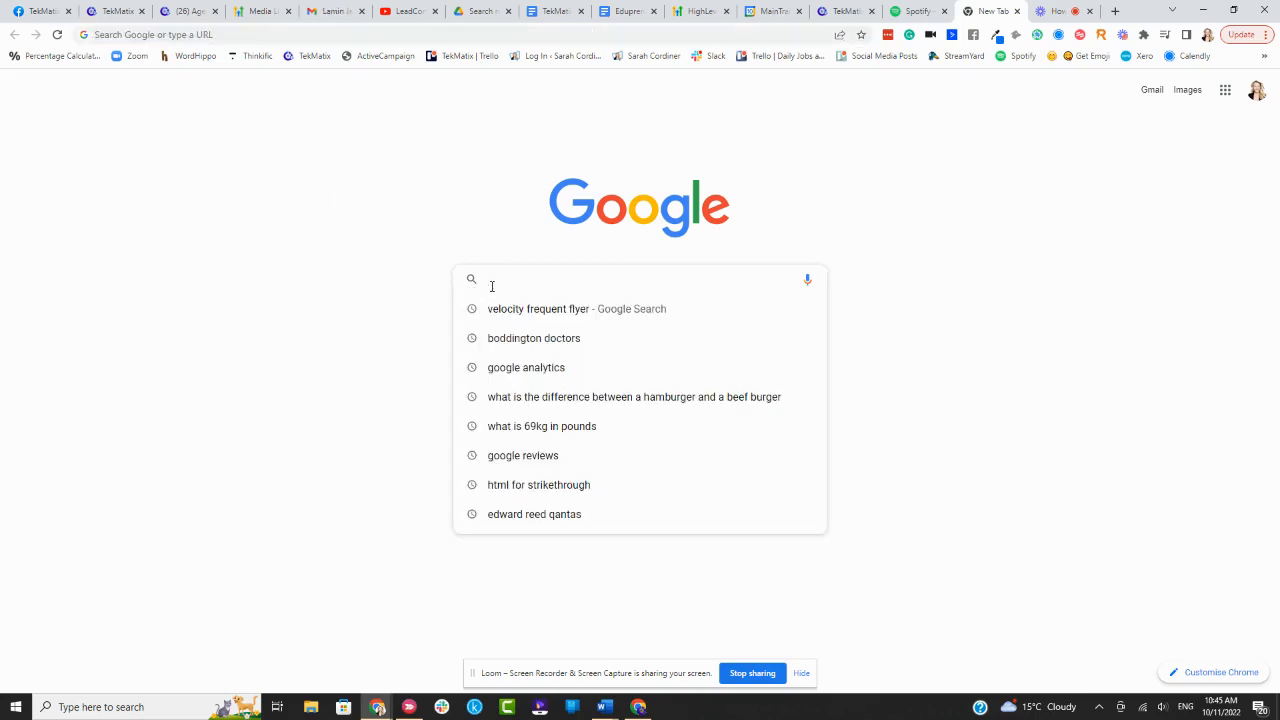
{"action": "type", "text": "google domai"}
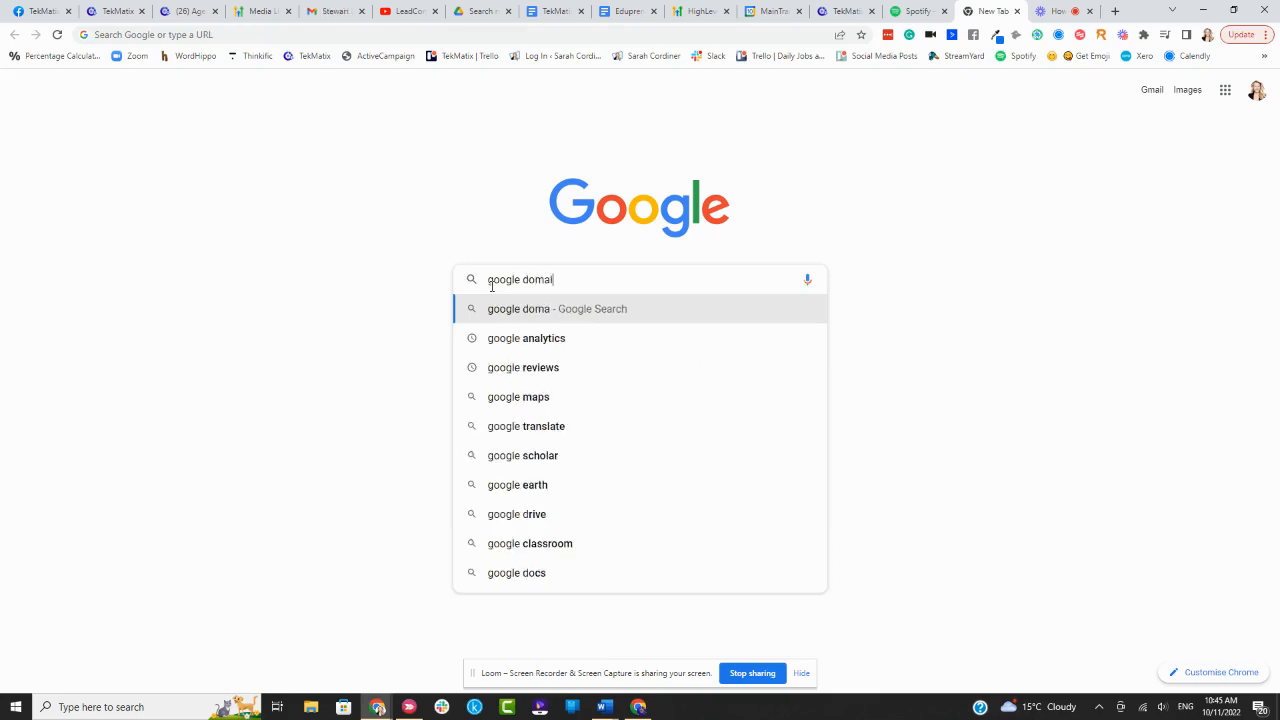
{"action": "key", "text": "Return"}
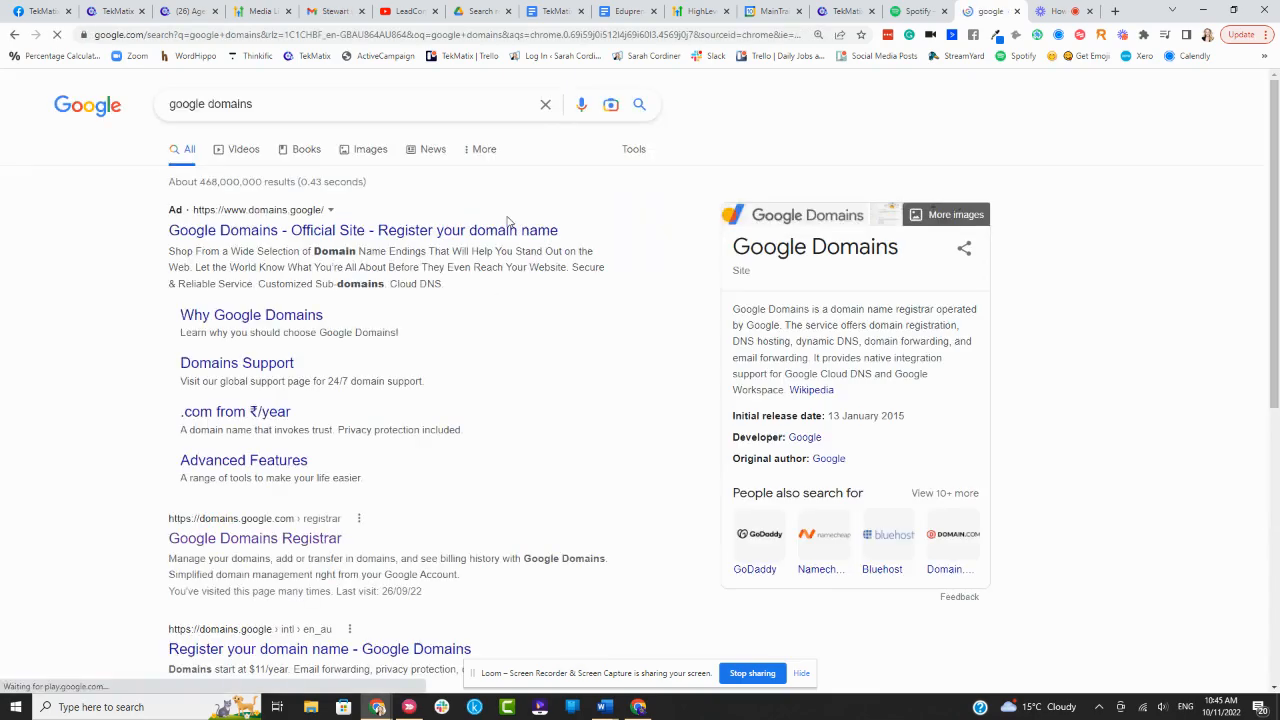
{"action": "scroll", "coordinate": [270, 320], "scroll_direction": "down", "scroll_amount": 1}
{"action": "scroll", "coordinate": [270, 320], "scroll_direction": "down", "scroll_amount": 1}
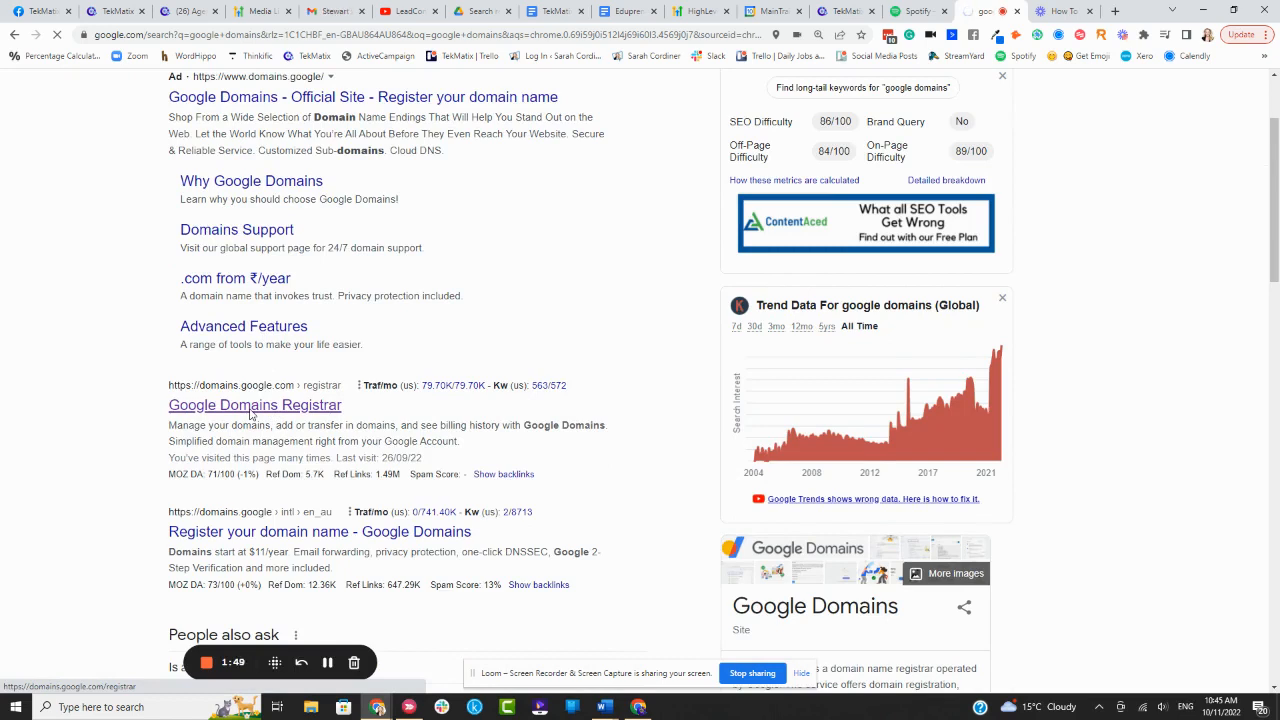
{"action": "left_click", "coordinate": [250, 405]}
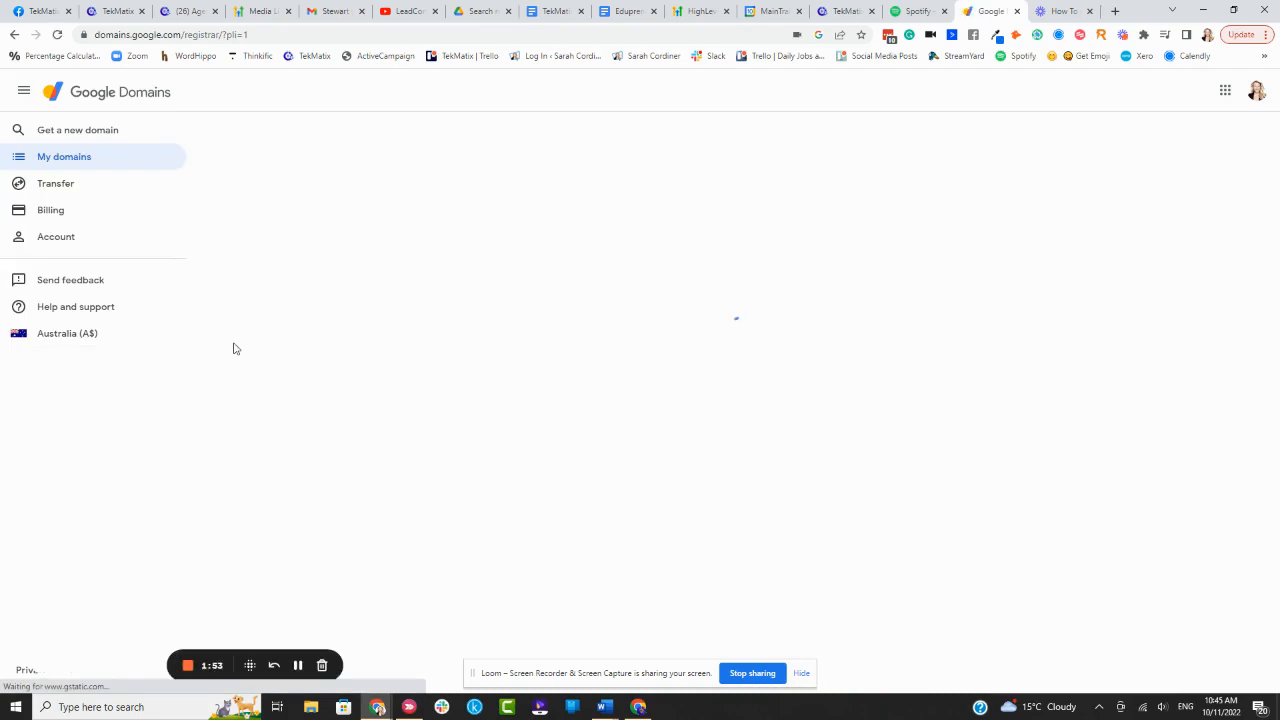
Start a new domain search in Google Domains with the trial name 'sarahlawesome'
{"action": "left_click", "coordinate": [75, 138]}
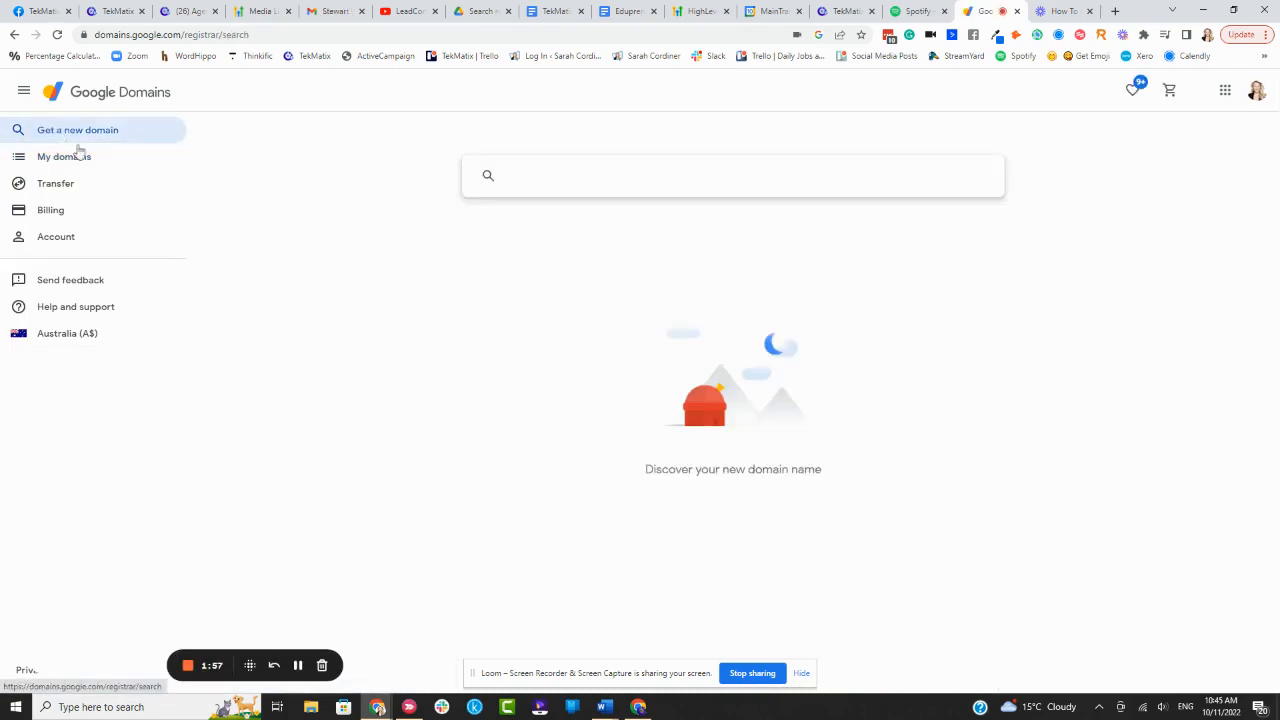
{"action": "left_click", "coordinate": [556, 173]}
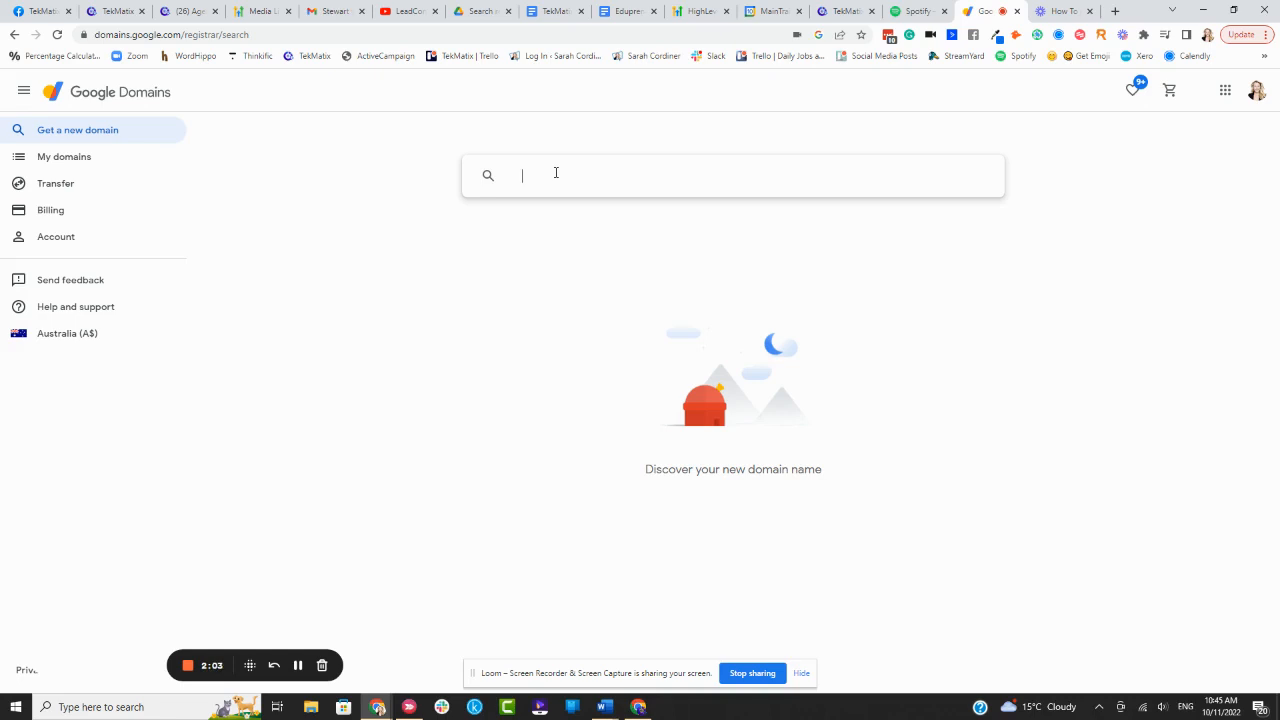
{"action": "type", "text": "sarahlaw"}
{"action": "type", "text": "esome"}
{"action": "key", "text": "Return"}
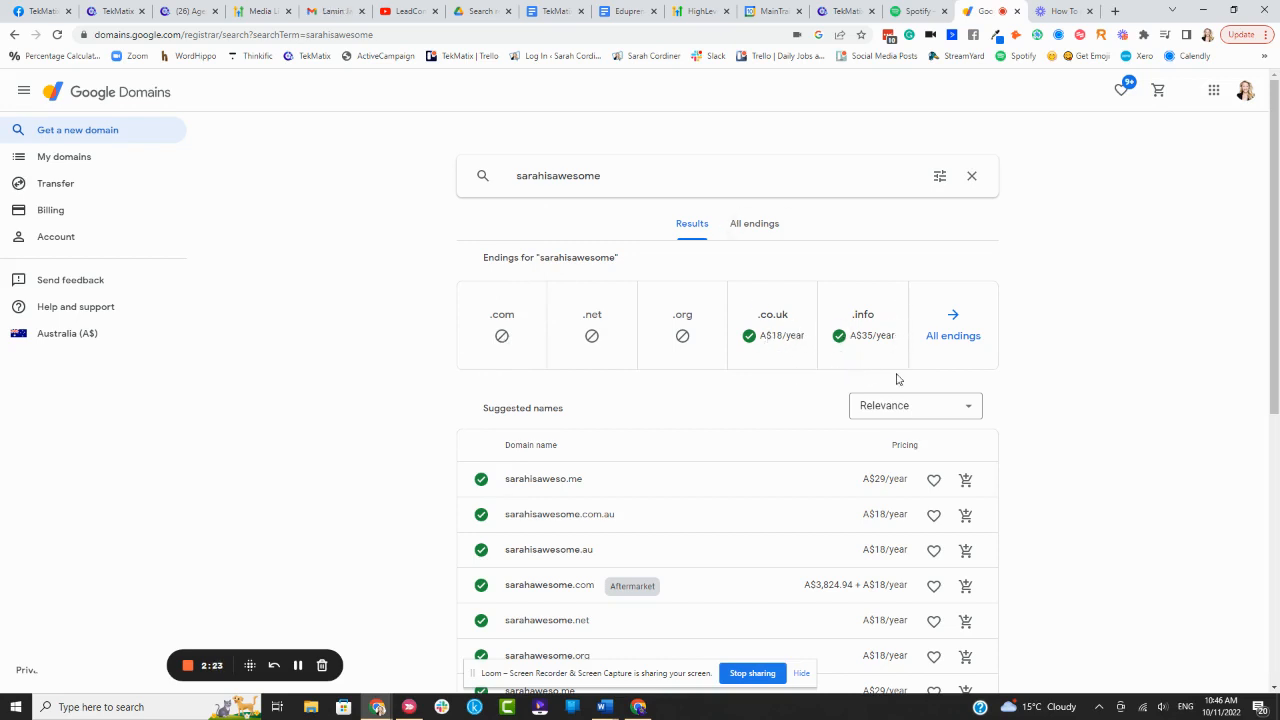
Replace the search with 'ilovecheeseandwine' and see .com, .net, .org available at A$18/year
{"action": "left_click", "coordinate": [578, 177]}
{"action": "double_click", "coordinate": [578, 177]}
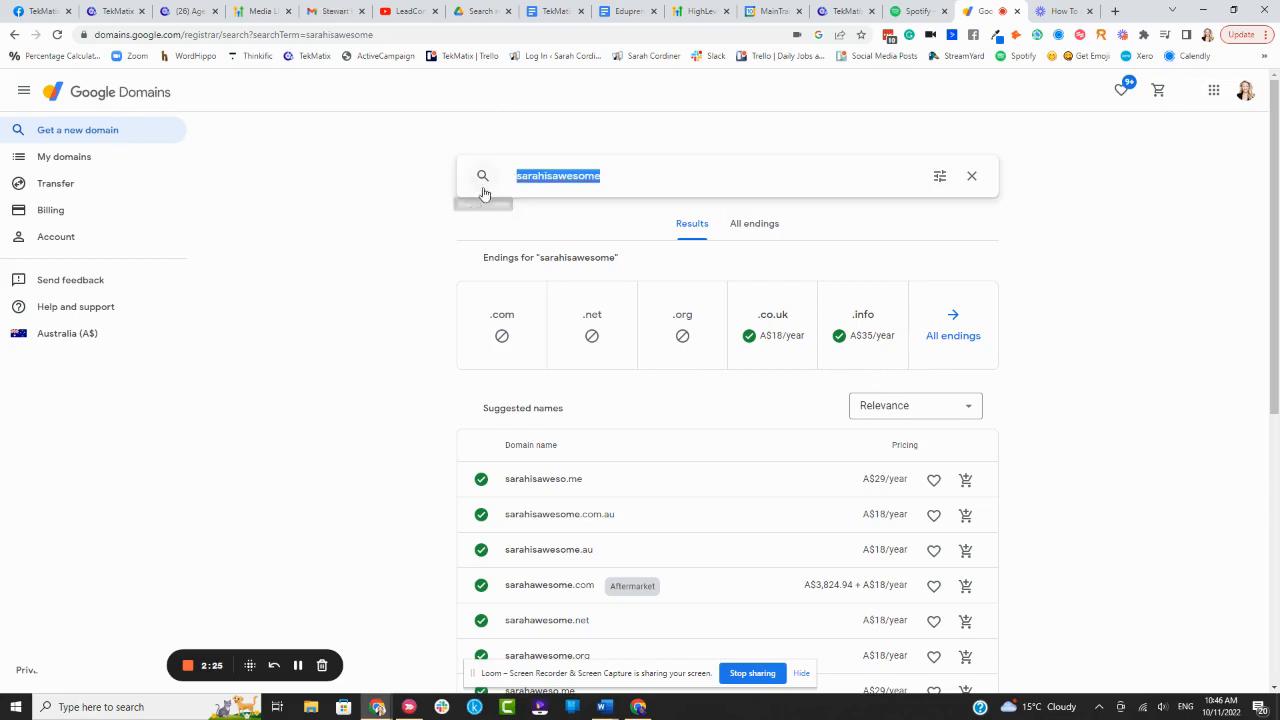
{"action": "key", "text": "BackSpace"}
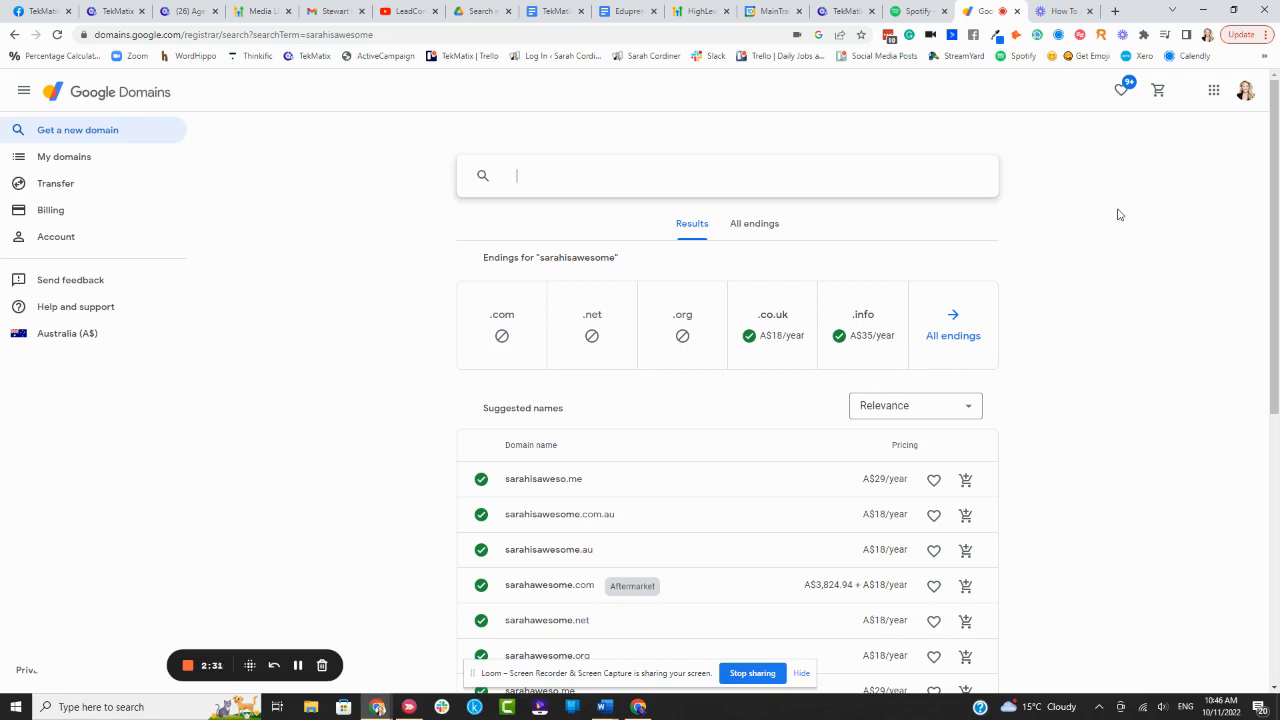
{"action": "type", "text": "ilovecheeseandwine"}
{"action": "key", "text": "Return"}
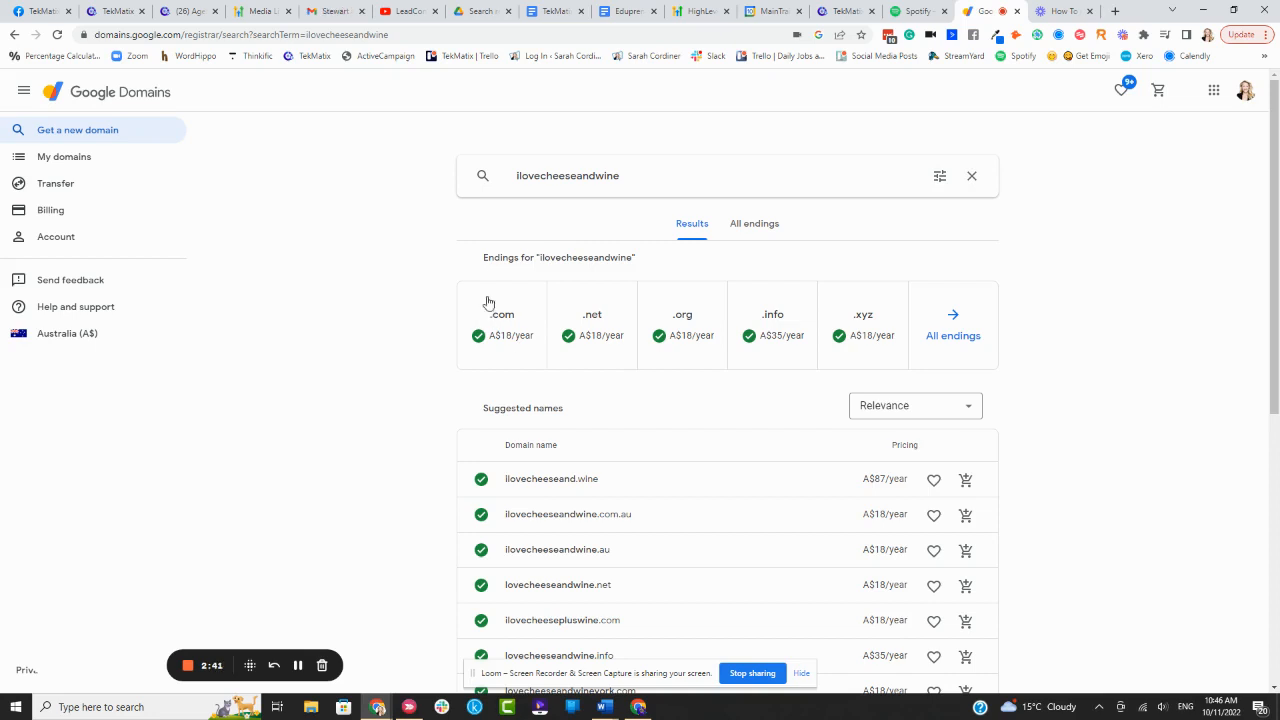
{"action": "scroll", "coordinate": [515, 330], "scroll_direction": "down", "scroll_amount": 1}
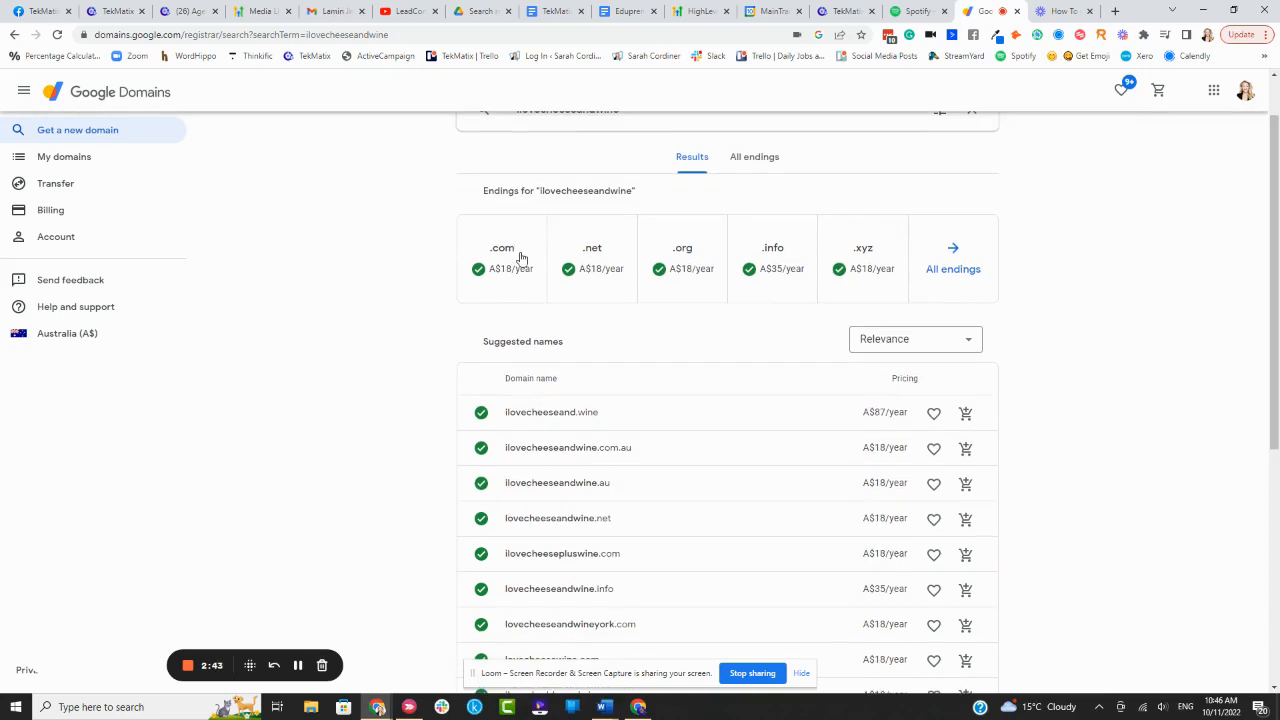
Add ilovecheeseandwine.com at A$18/year to the cart and open the cart
{"action": "left_click", "coordinate": [520, 260]}
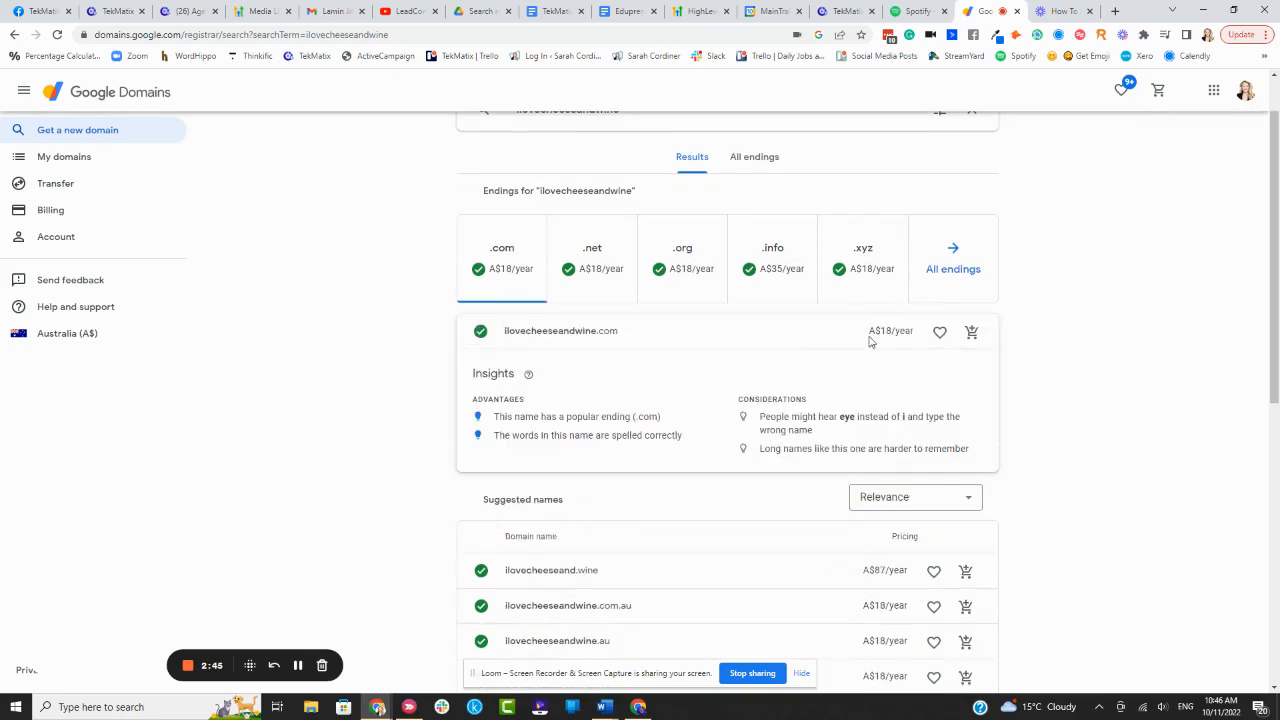
{"action": "left_click_drag", "start_coordinate": [922, 333], "coordinate": [866, 333]}
{"action": "scroll", "coordinate": [1080, 284], "scroll_direction": "up", "scroll_amount": 1}
{"action": "scroll", "coordinate": [1080, 280], "scroll_direction": "down", "scroll_amount": 2}
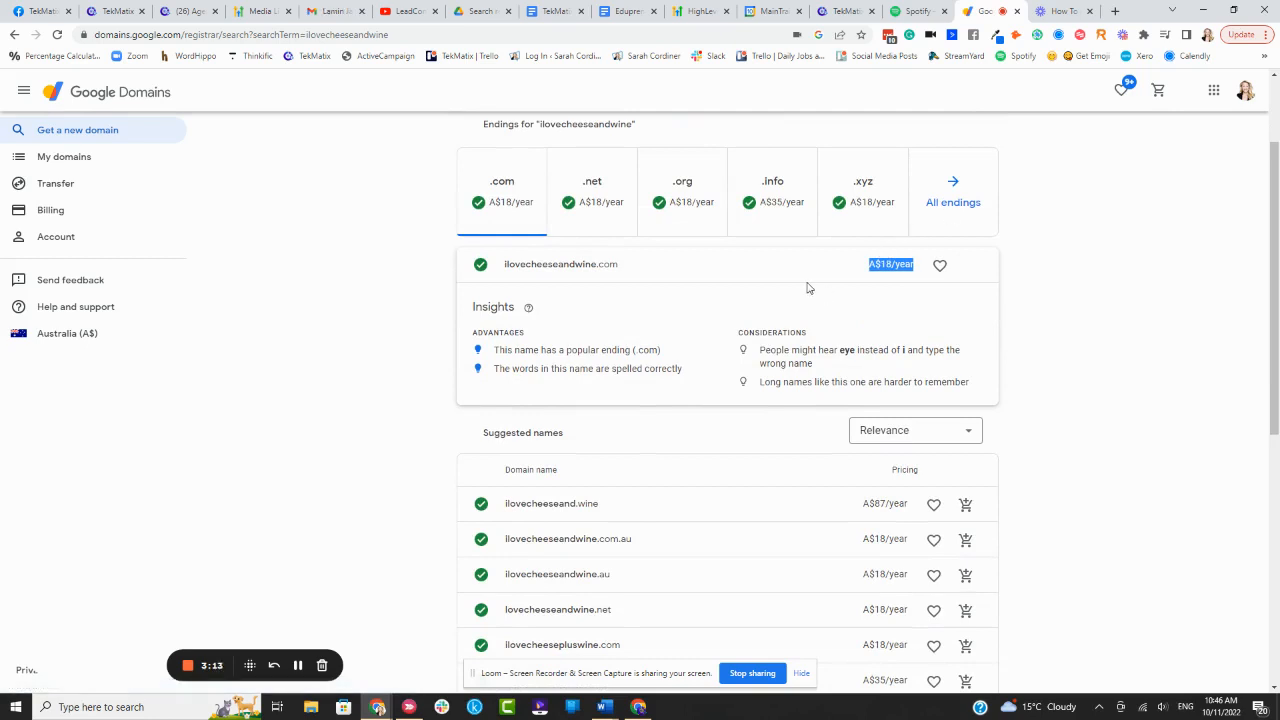
{"action": "left_click", "coordinate": [971, 265]}
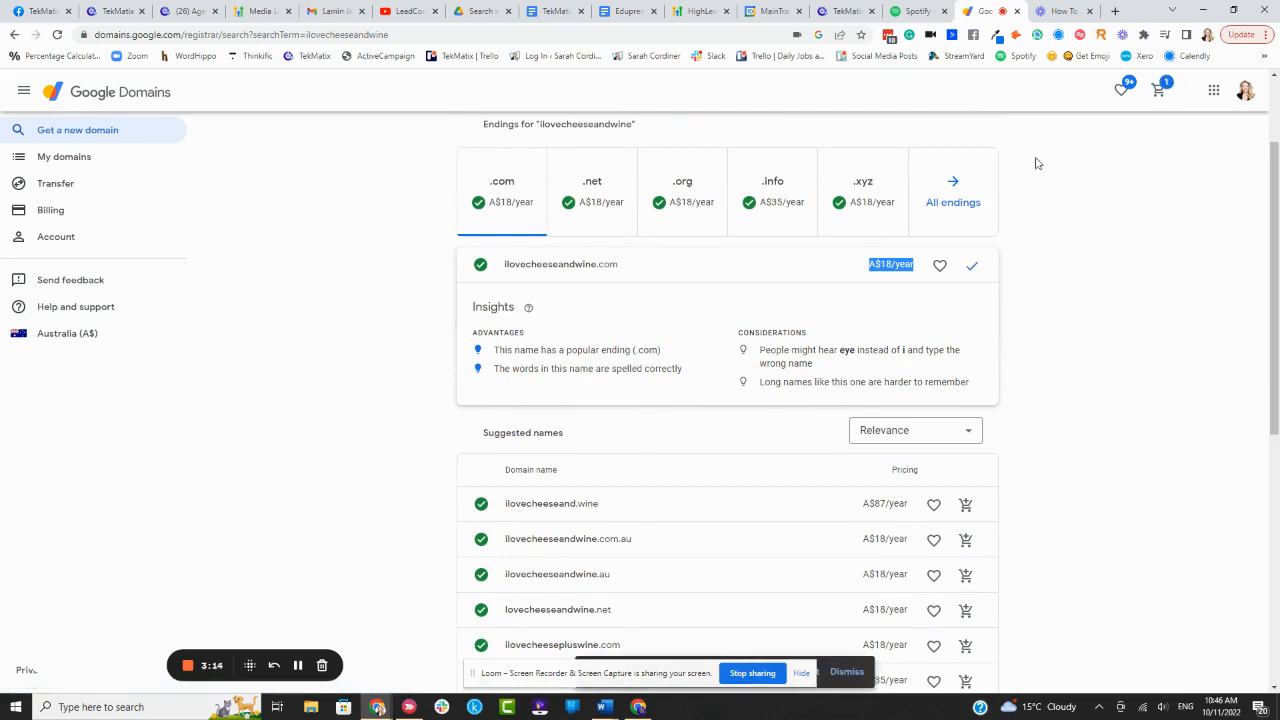
{"action": "left_click", "coordinate": [1157, 90]}
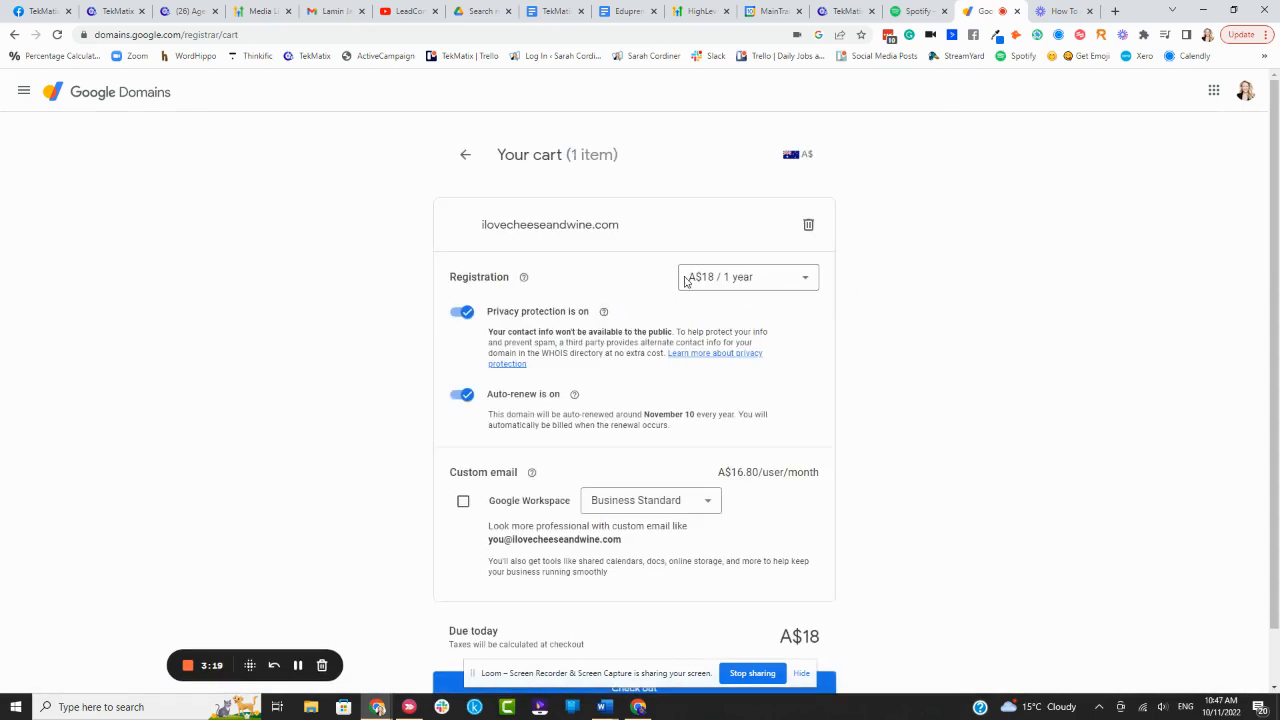
{"action": "scroll", "coordinate": [468, 305], "scroll_direction": "down", "scroll_amount": 1}
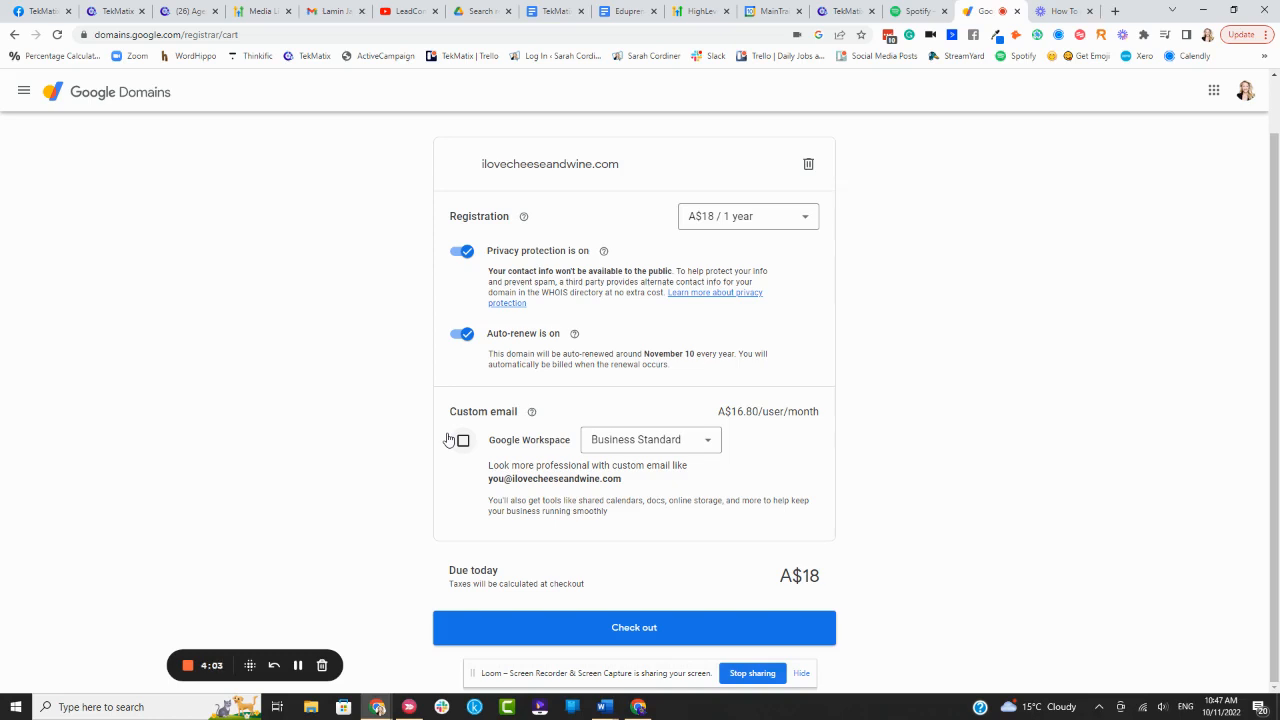
Check out and buy ilovecheeseandwine.com, pausing the recording during payment
{"action": "left_click", "coordinate": [649, 630]}
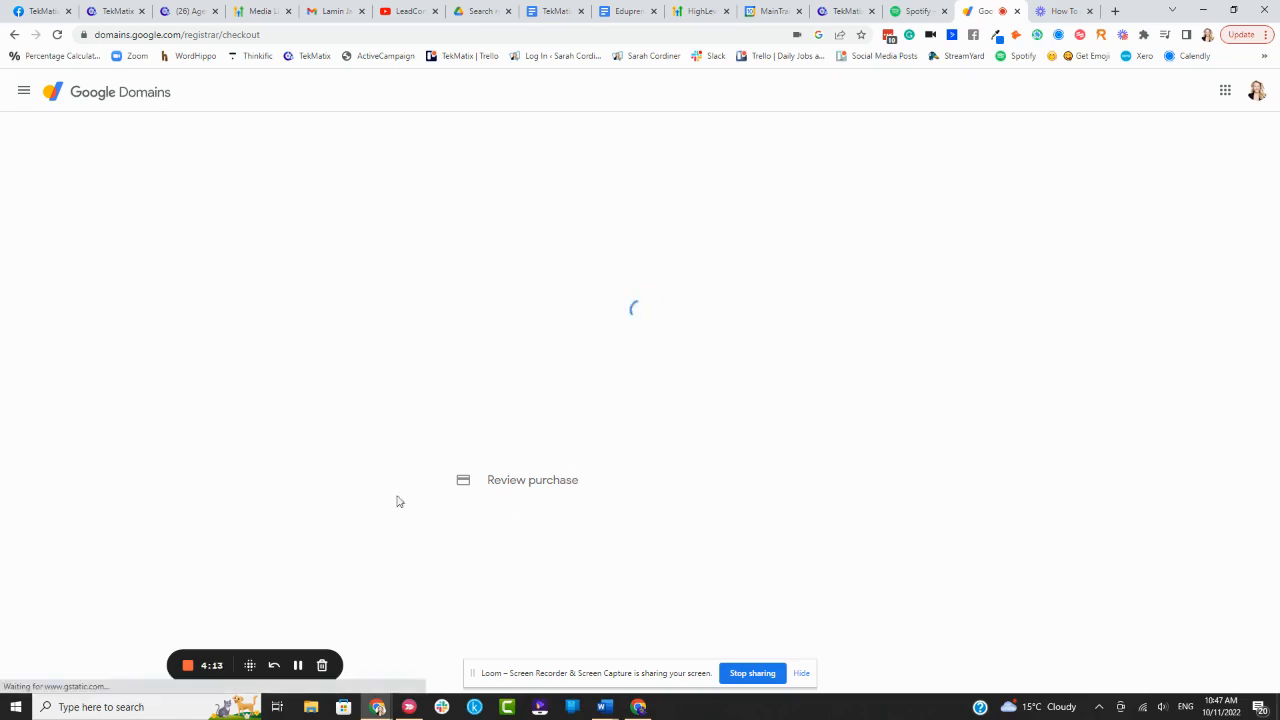
{"action": "left_click", "coordinate": [298, 665]}
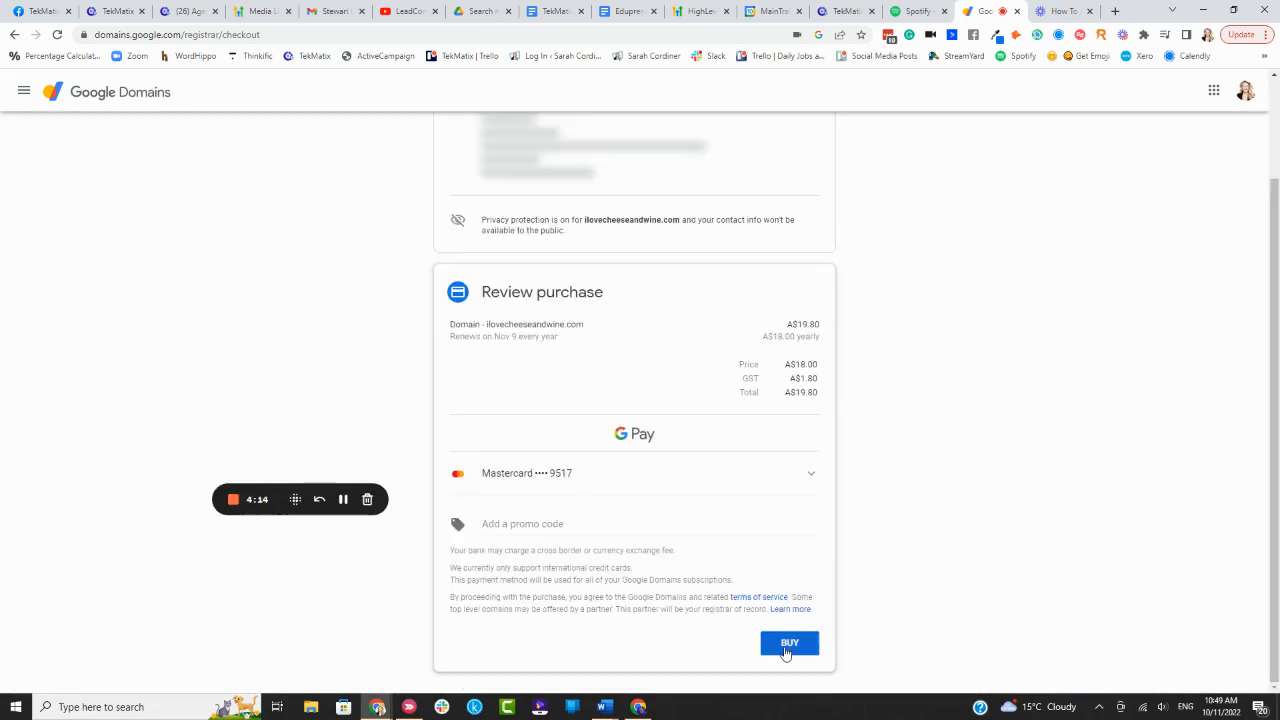
{"action": "left_click", "coordinate": [788, 643]}
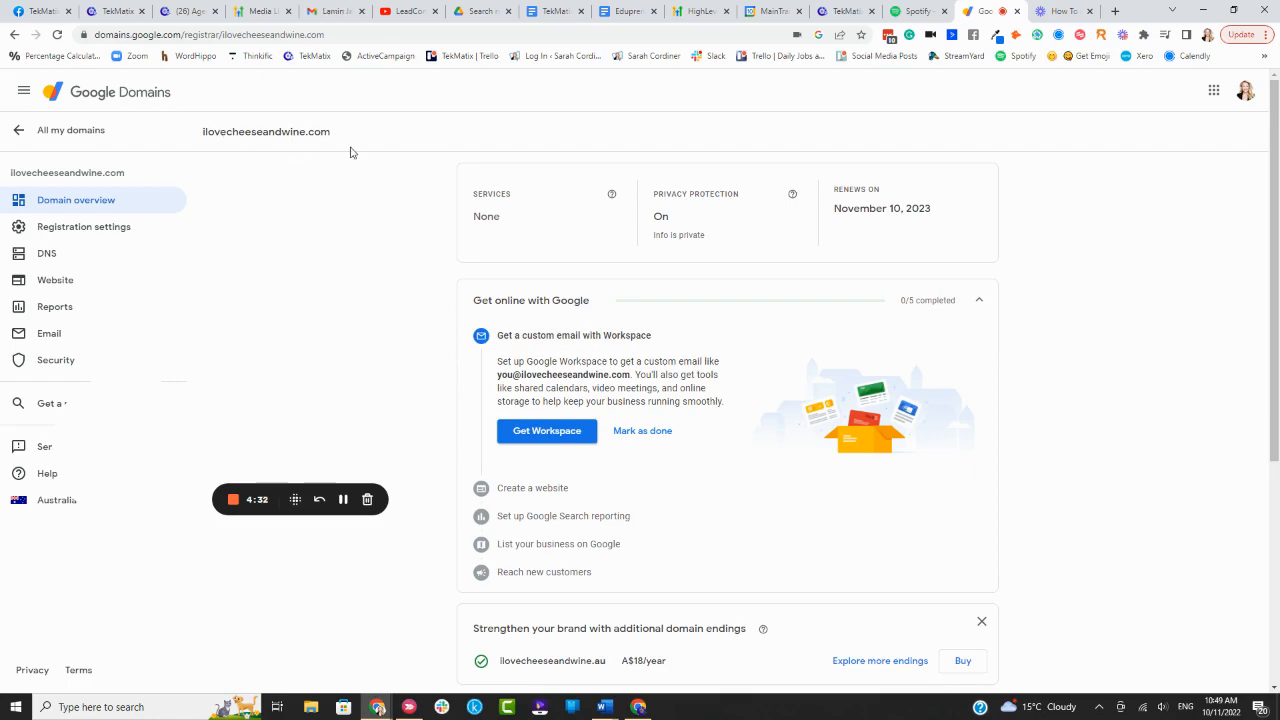
Open the Email settings page for ilovecheeseandwine.com
{"action": "scroll", "coordinate": [1210, 316], "scroll_direction": "down", "scroll_amount": 4}
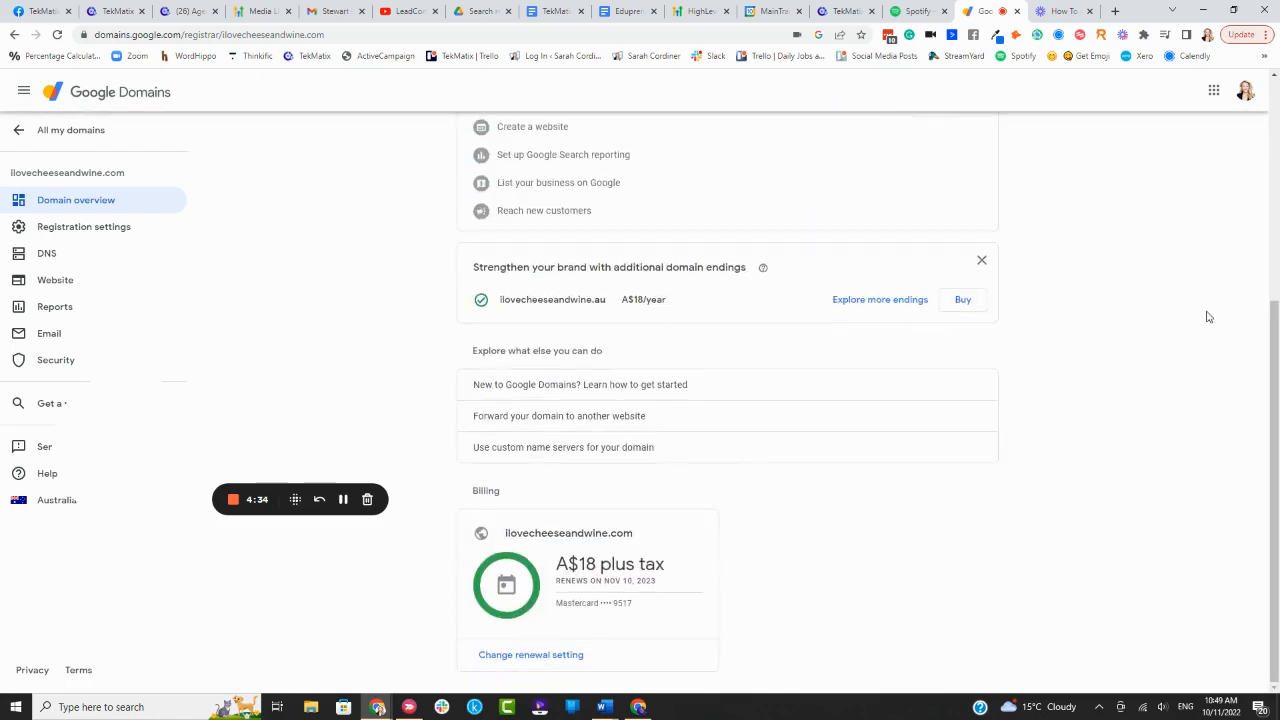
{"action": "scroll", "coordinate": [1205, 316], "scroll_direction": "up", "scroll_amount": 4}
{"action": "scroll", "coordinate": [1205, 316], "scroll_direction": "down", "scroll_amount": 4}
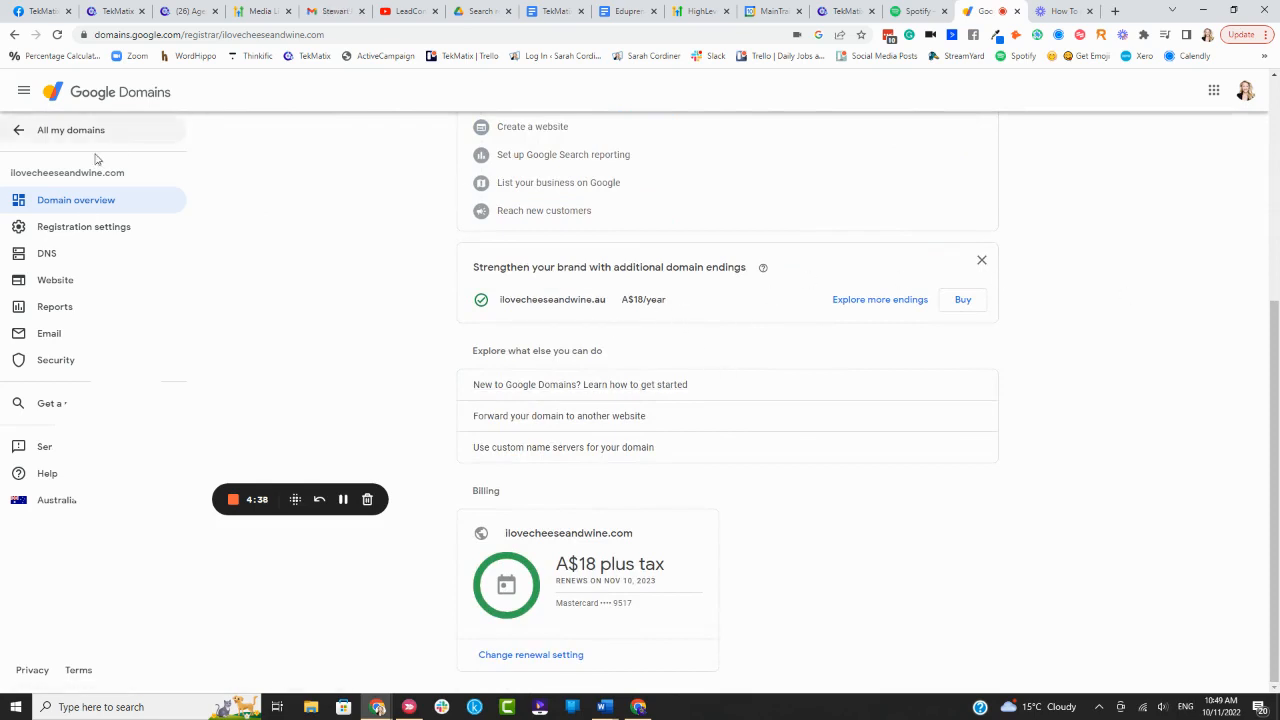
{"action": "scroll", "coordinate": [694, 297], "scroll_direction": "up", "scroll_amount": 4}
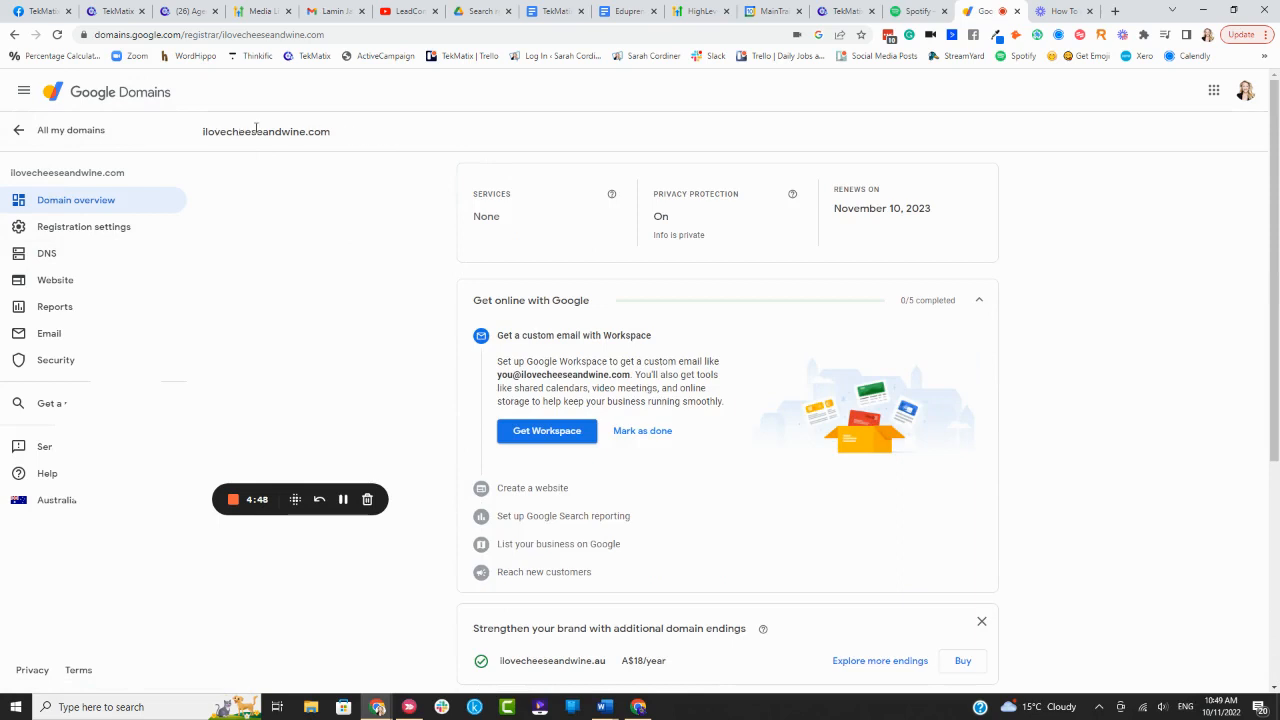
{"action": "left_click", "coordinate": [61, 335]}
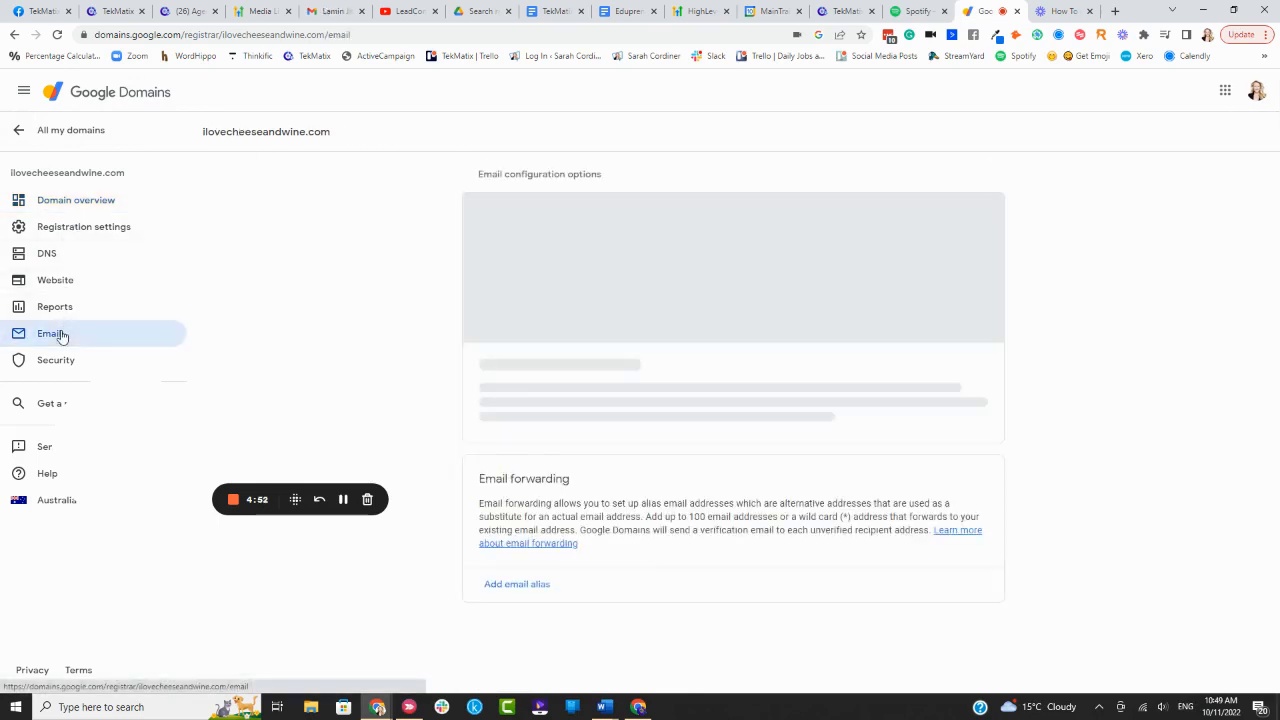
Add a forwarding alias on ilovecheeseandwine.com that forwards to the owner's existing email address
{"action": "left_click_drag", "start_coordinate": [147, 472], "coordinate": [148, 566]}
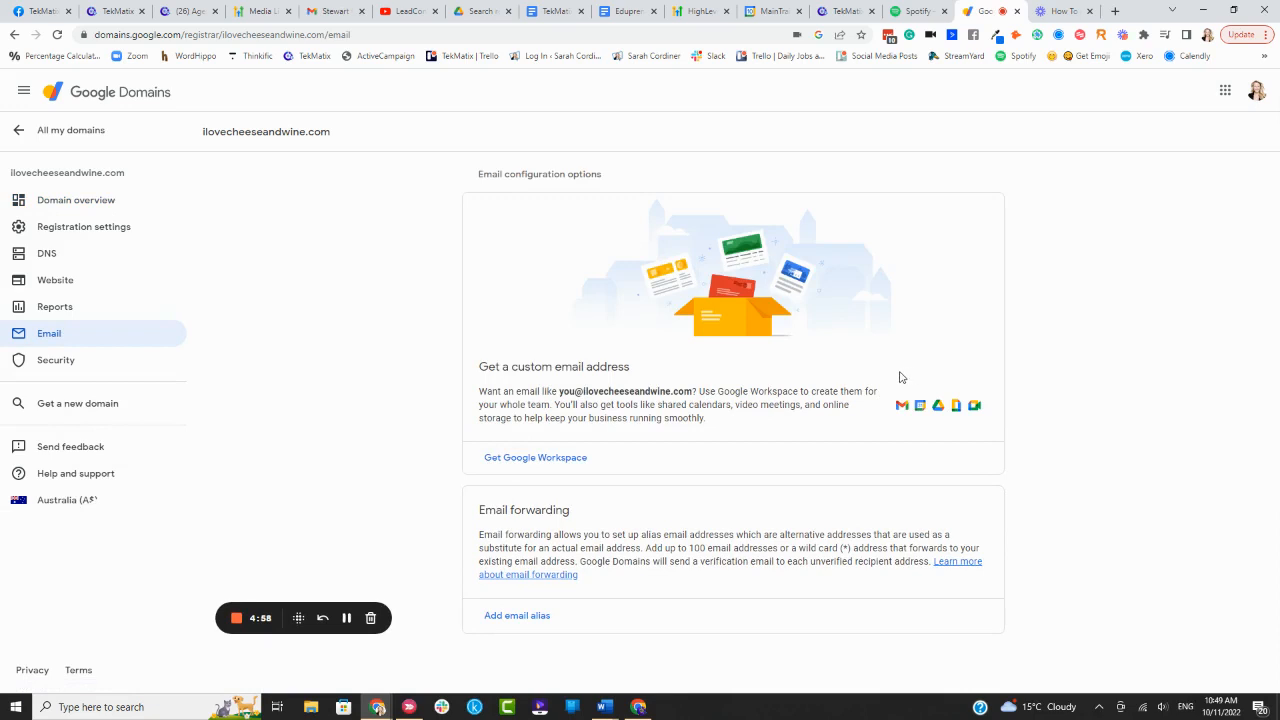
{"action": "left_click", "coordinate": [517, 615]}
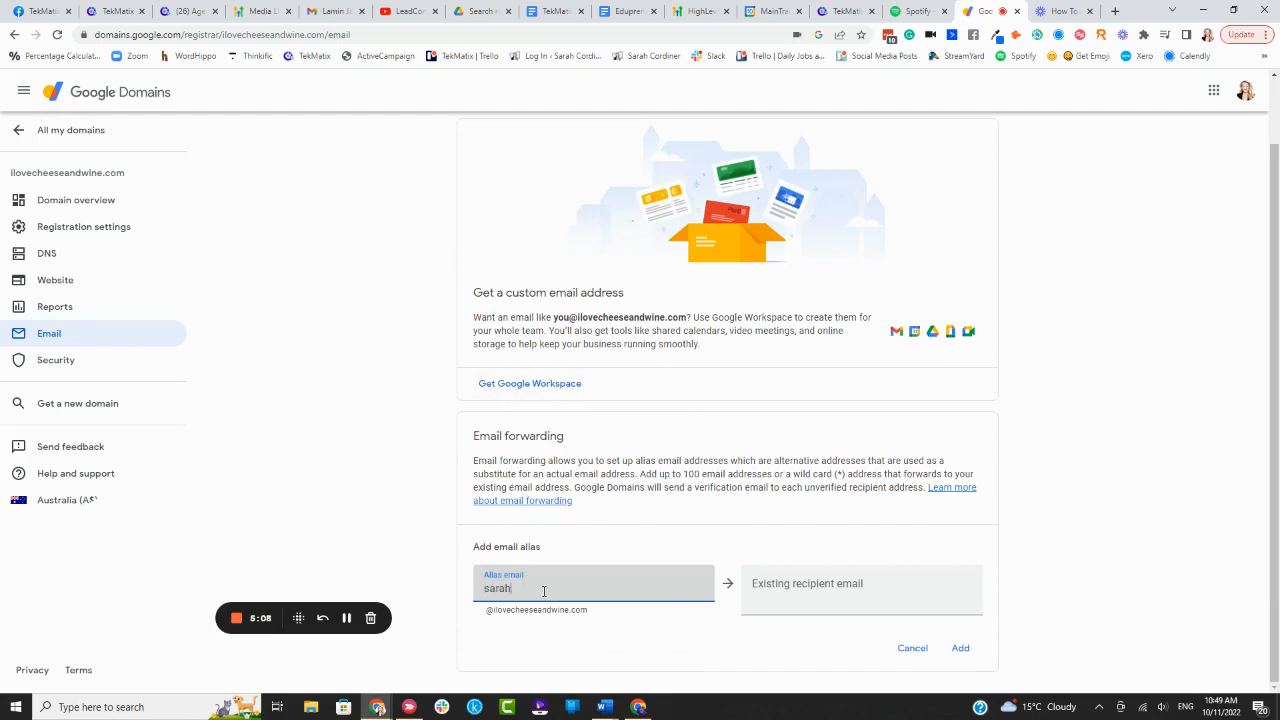
{"action": "left_click", "coordinate": [790, 586]}
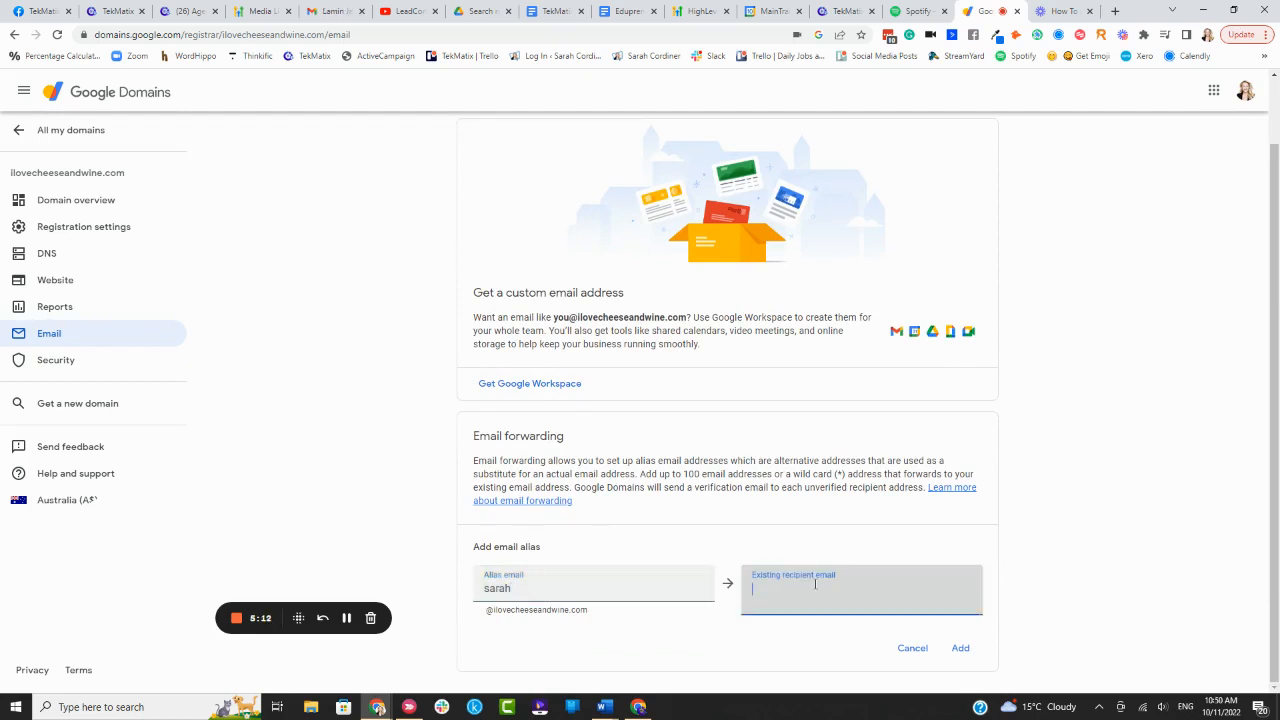
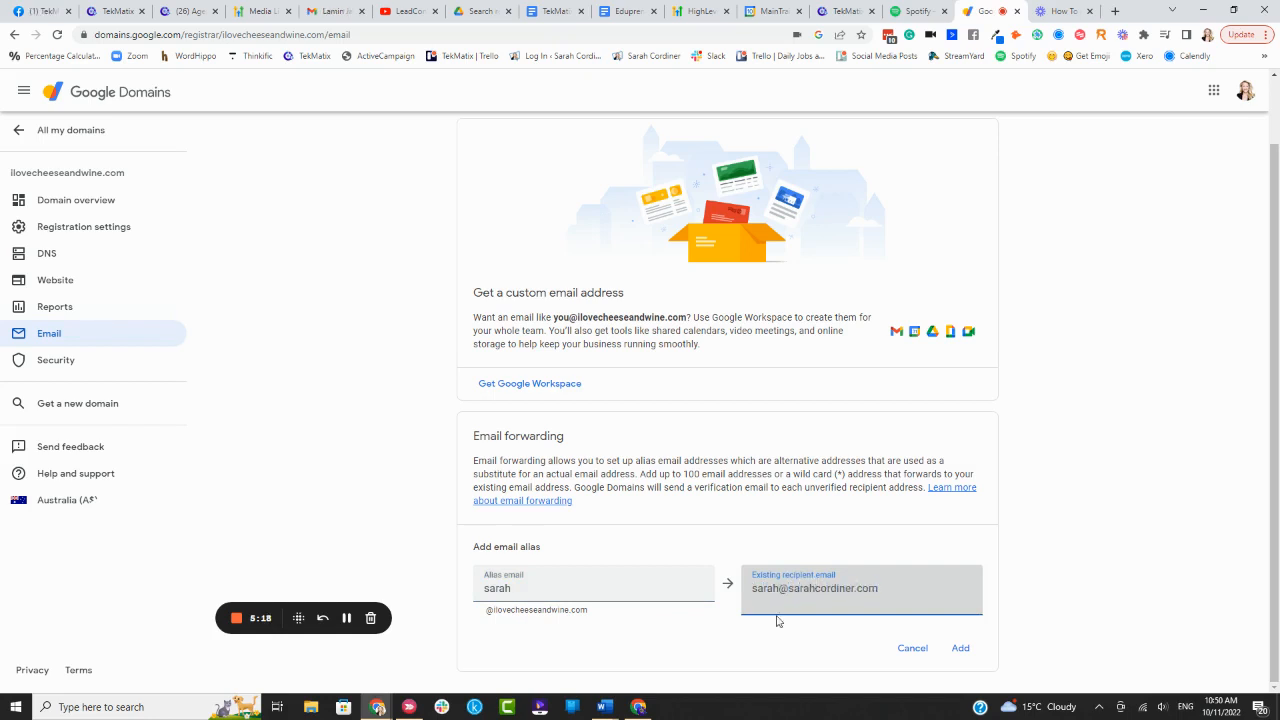
{"action": "left_click", "coordinate": [960, 648]}
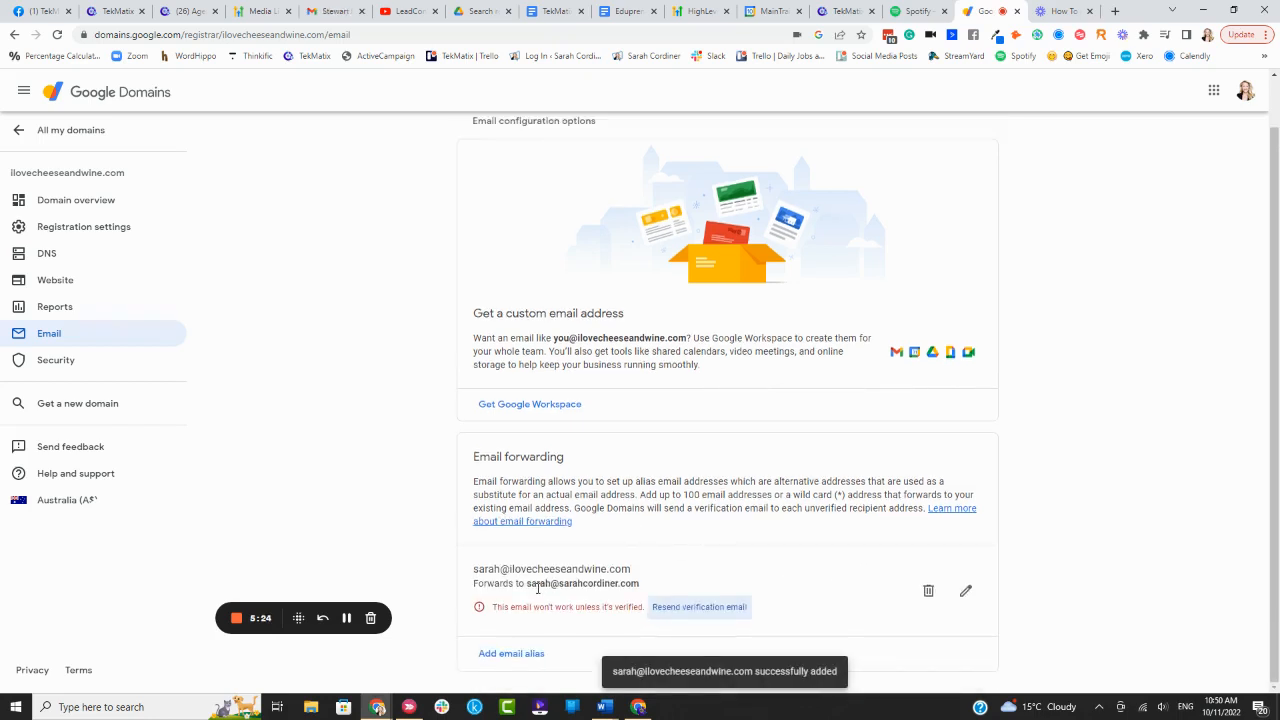
Resend the verification email for the new forwarding alias
{"action": "left_click", "coordinate": [690, 611]}
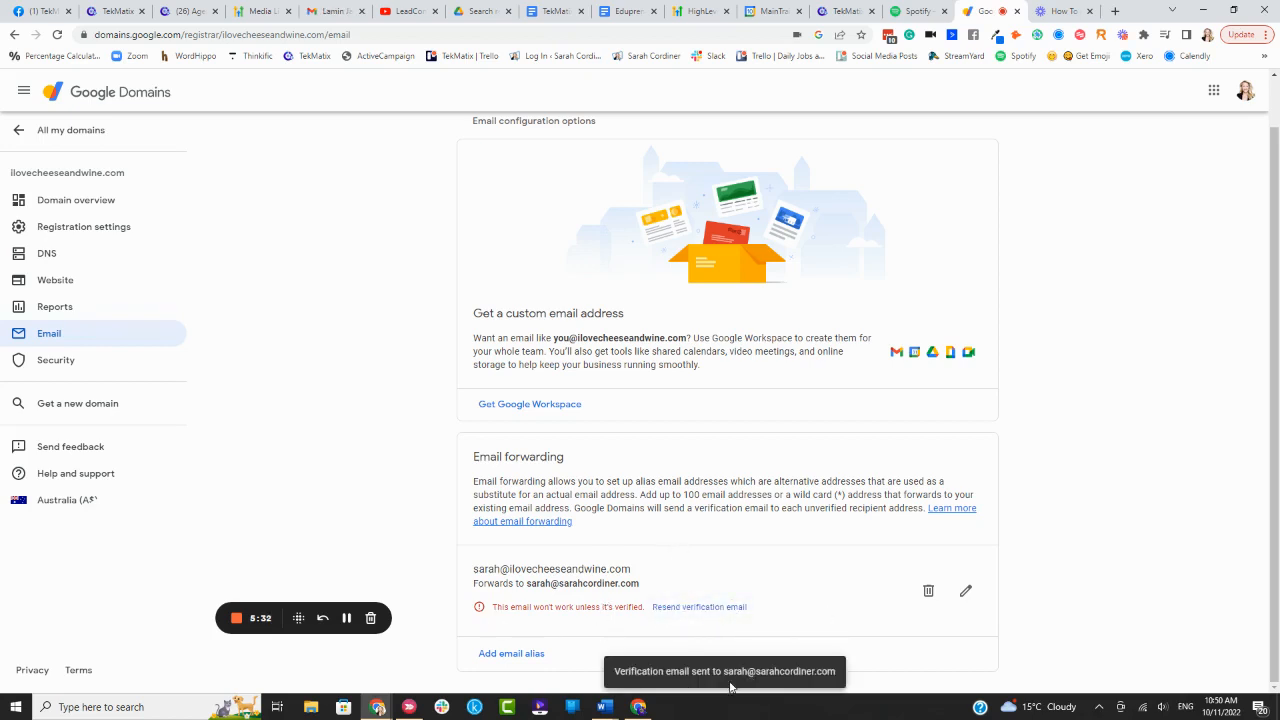
{"action": "left_click_drag", "start_coordinate": [727, 672], "coordinate": [883, 679]}
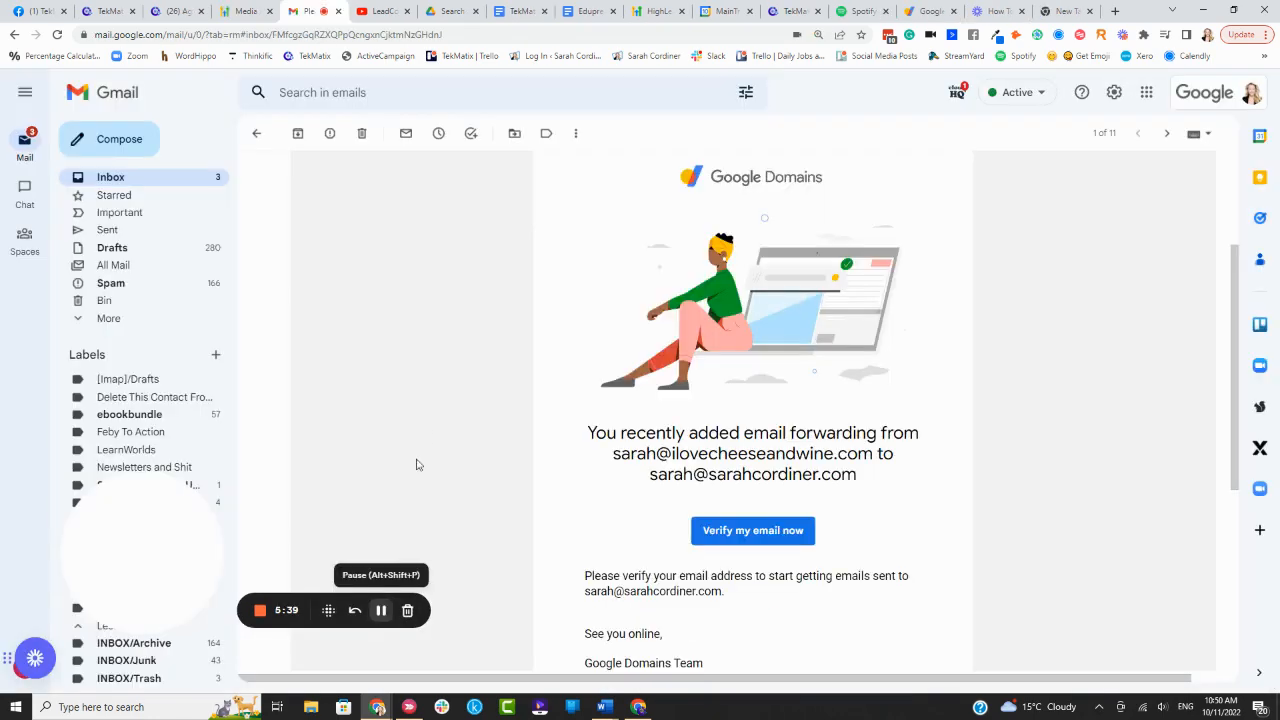
{"action": "scroll", "coordinate": [414, 463], "scroll_direction": "up", "scroll_amount": 5}
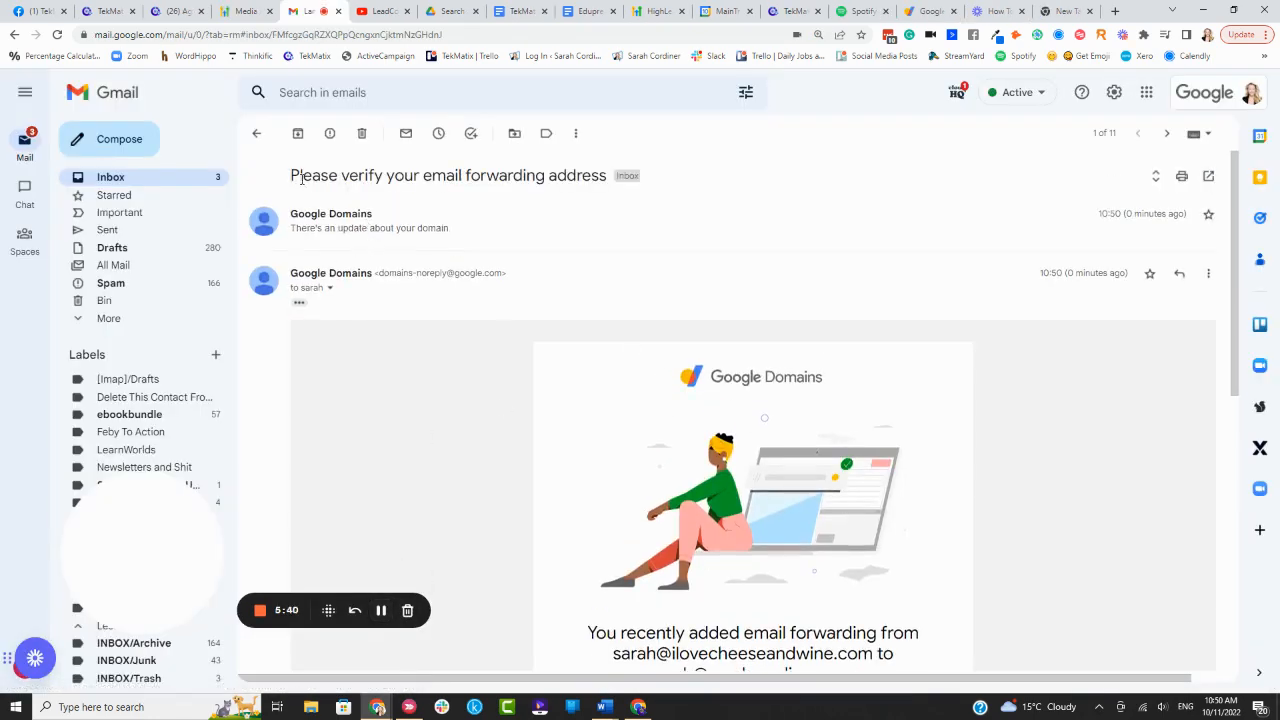
Verify the forwarding address using the 'Verify my email now' link in the Gmail message
{"action": "scroll", "coordinate": [603, 277], "scroll_direction": "down", "scroll_amount": 4}
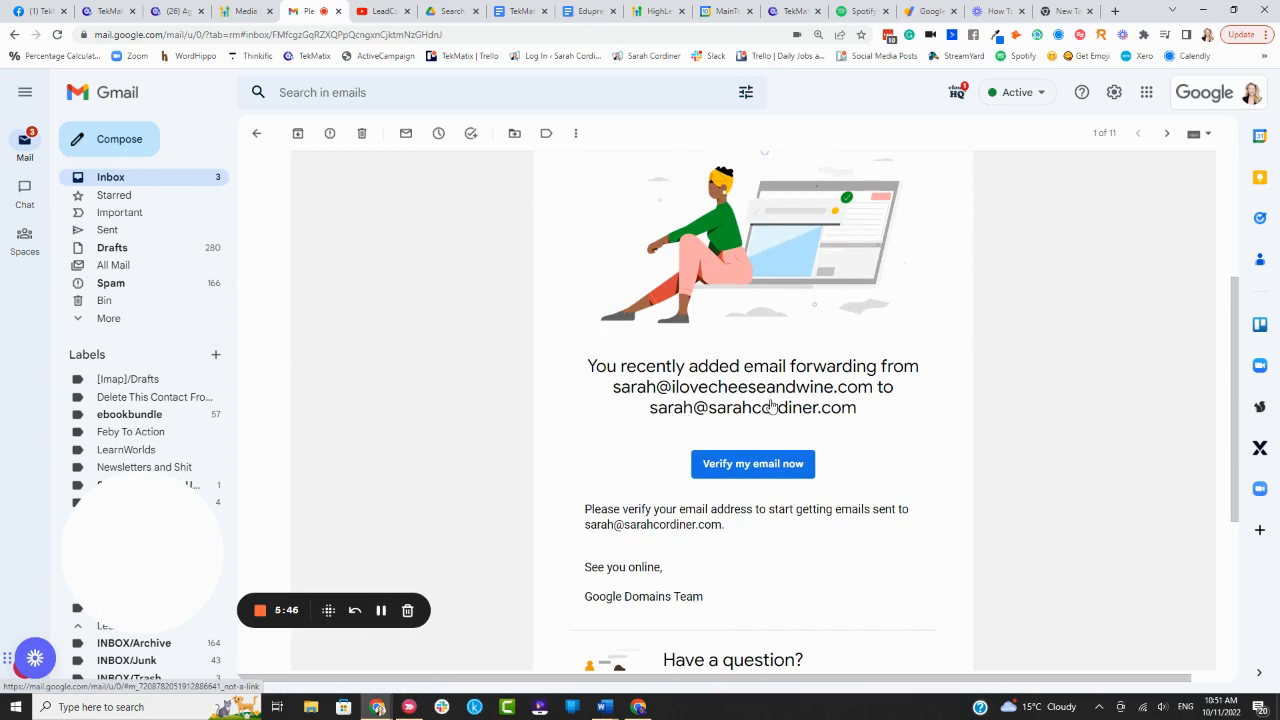
{"action": "left_click", "coordinate": [775, 463]}
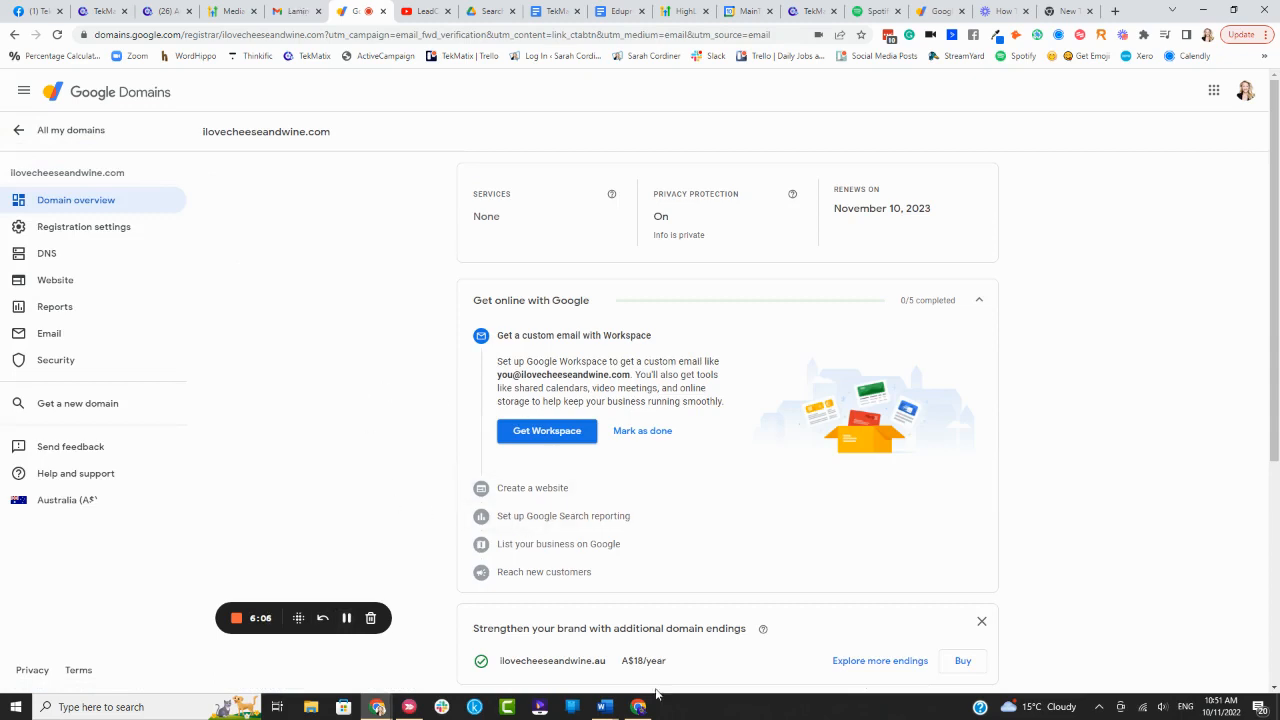
Reopen Email settings to confirm the alias is verified, then start a Gmail test message to it
{"action": "scroll", "coordinate": [687, 649], "scroll_direction": "down", "scroll_amount": 2}
{"action": "left_click", "coordinate": [59, 336]}
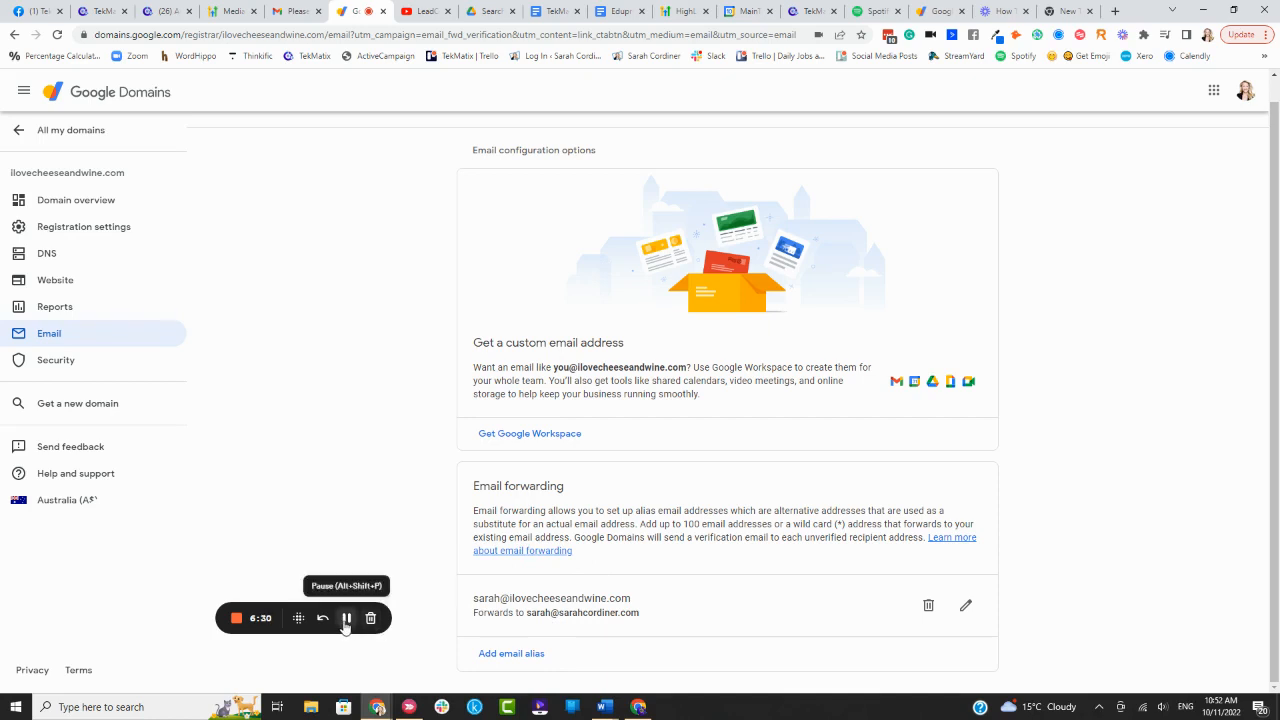
{"action": "left_click", "coordinate": [345, 618]}
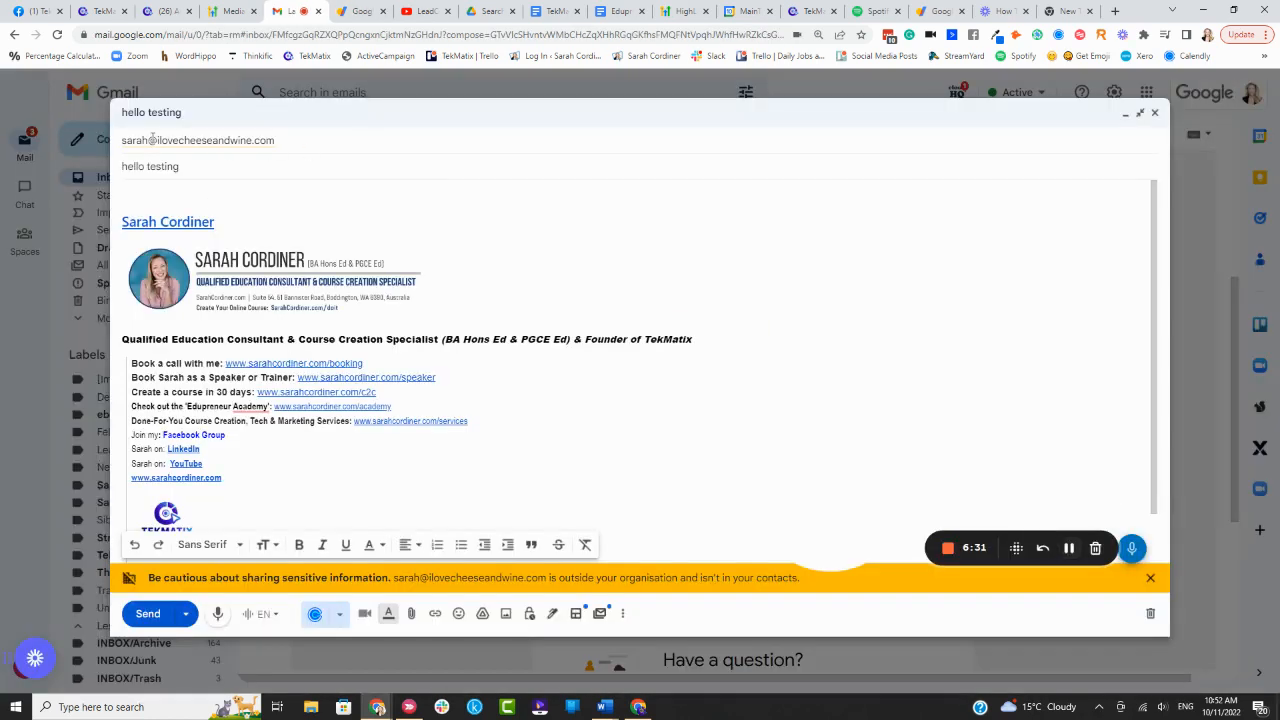
Send the 'hello testing' message from Gmail to the ilovecheeseandwine.com alias
{"action": "left_click", "coordinate": [363, 135]}
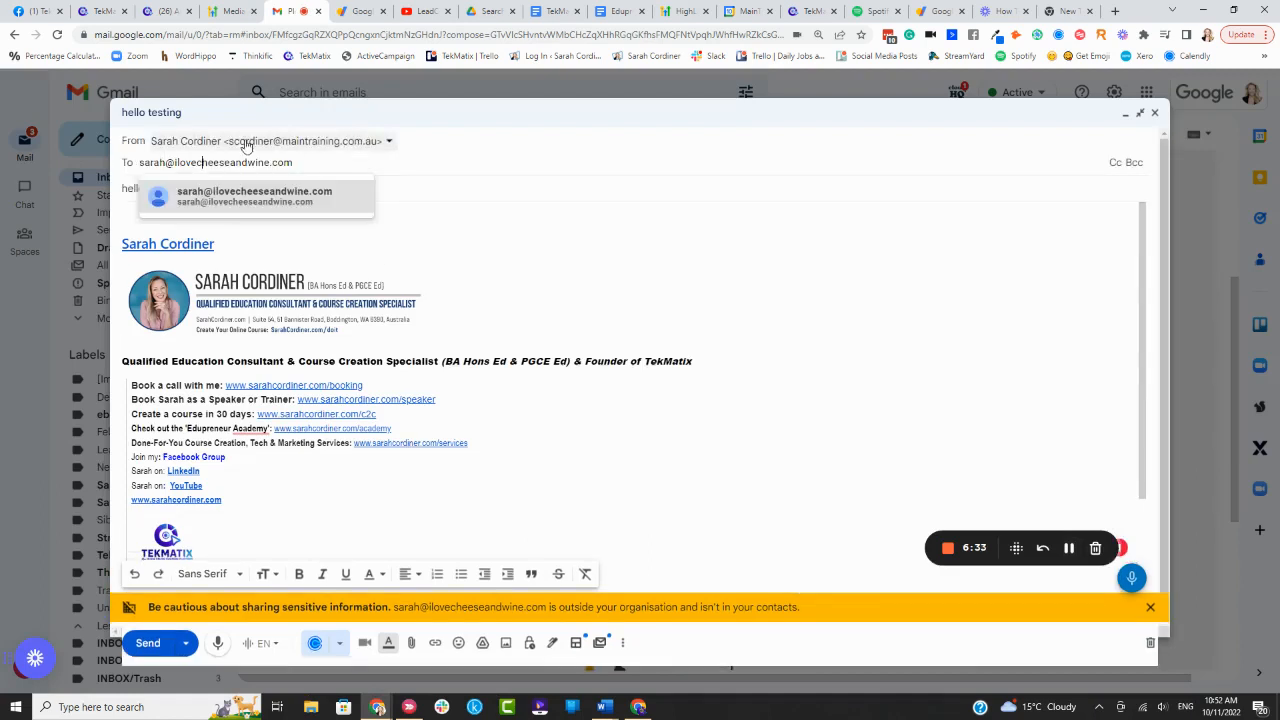
{"action": "left_click", "coordinate": [387, 280]}
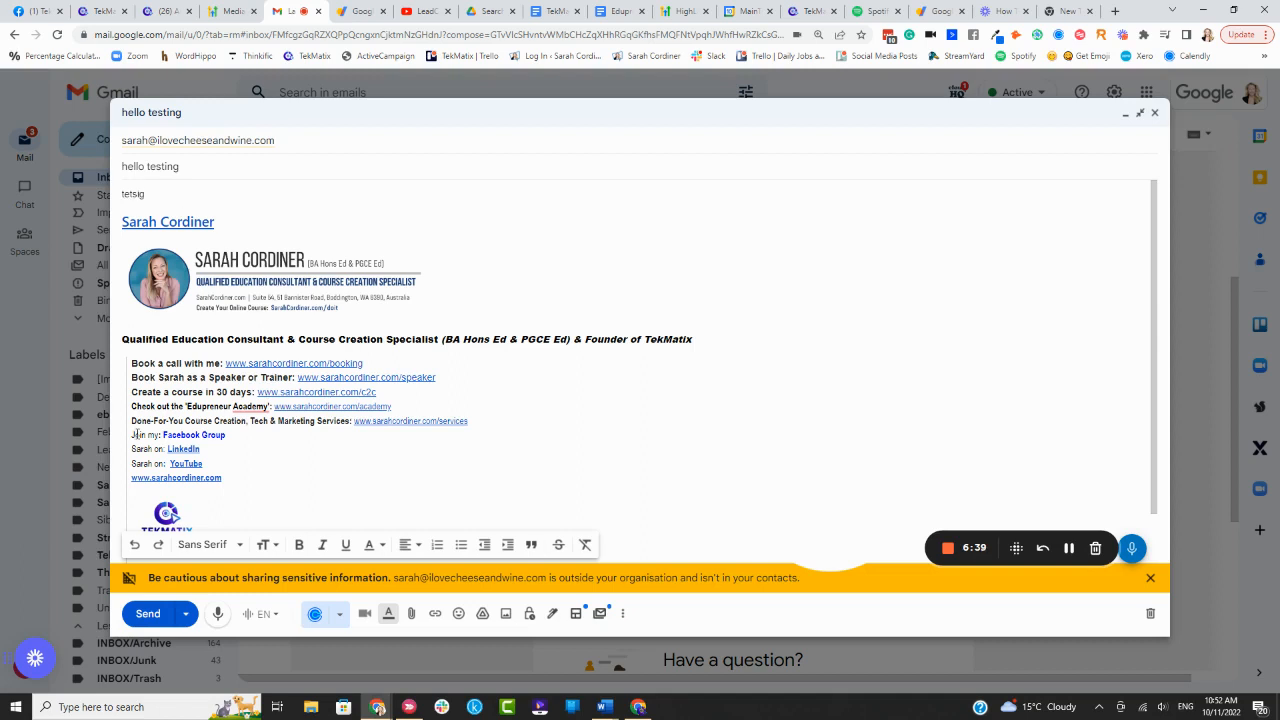
{"action": "left_click", "coordinate": [166, 612]}
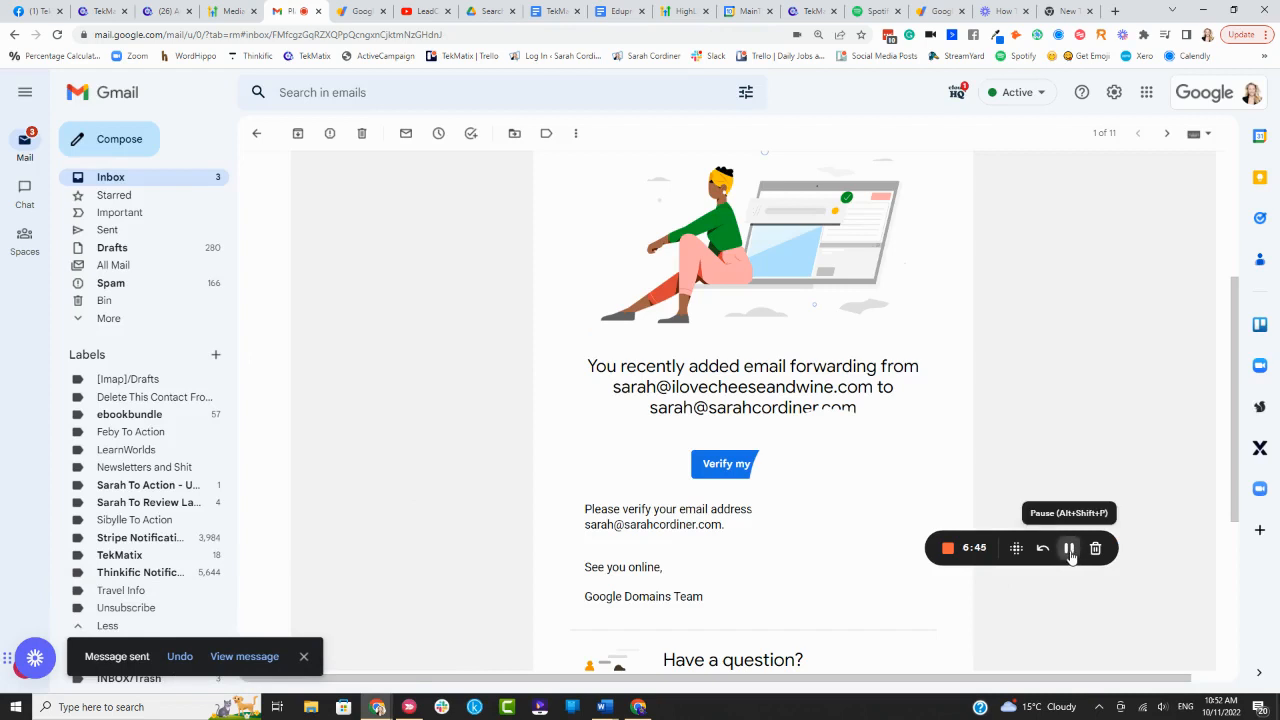
{"action": "left_click", "coordinate": [1069, 549]}
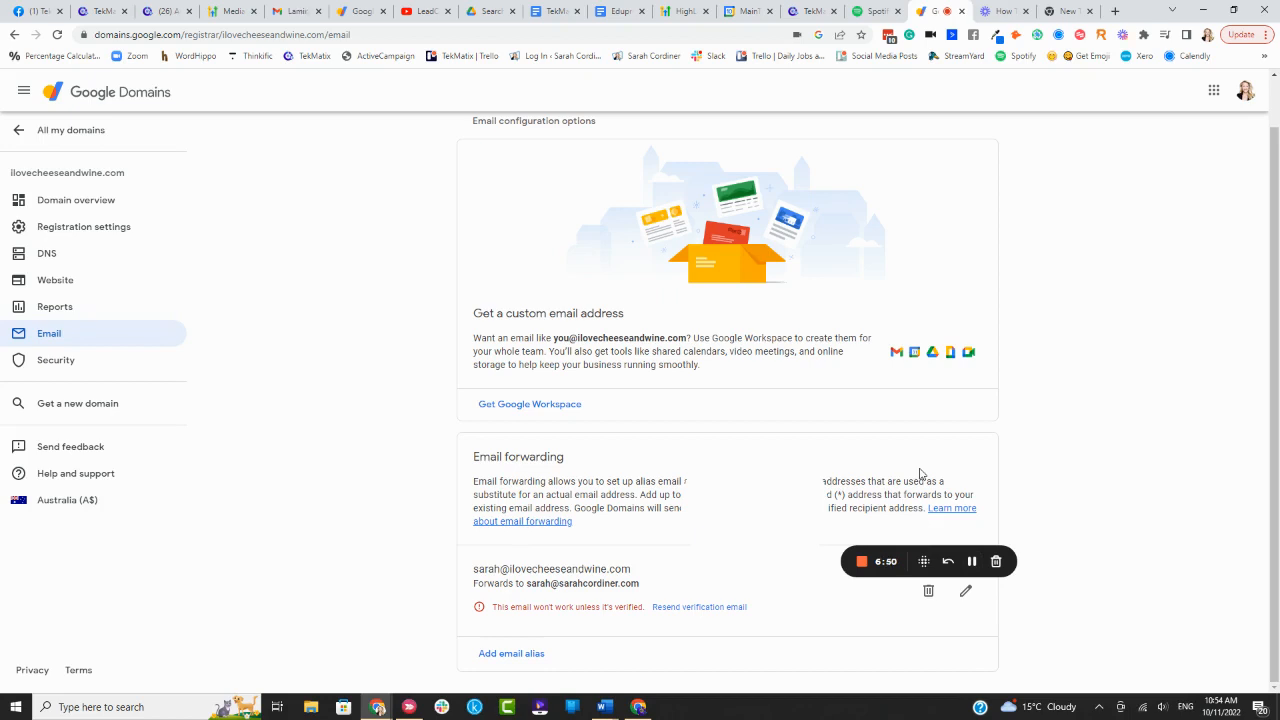
Leave the Google Domains Email page and switch to the TekMatix Sites > Websites list
{"action": "scroll", "coordinate": [271, 511], "scroll_direction": "up", "scroll_amount": 1}
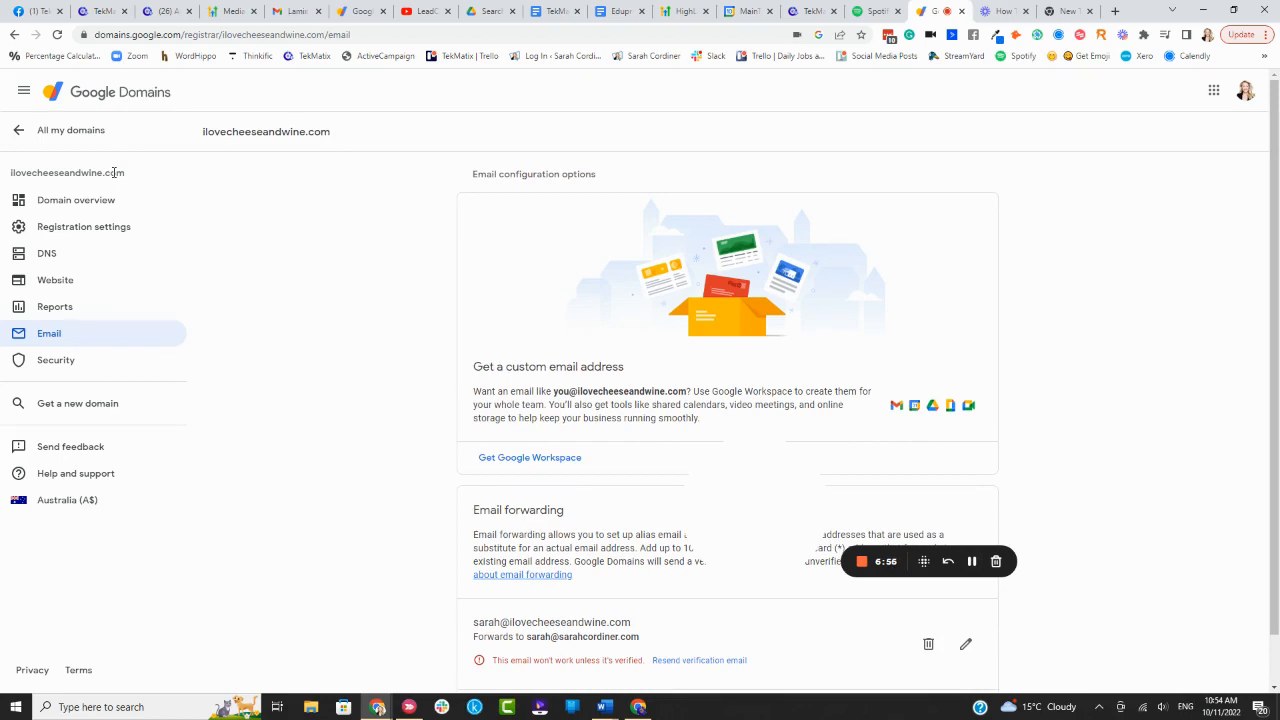
{"action": "left_click", "coordinate": [103, 12]}
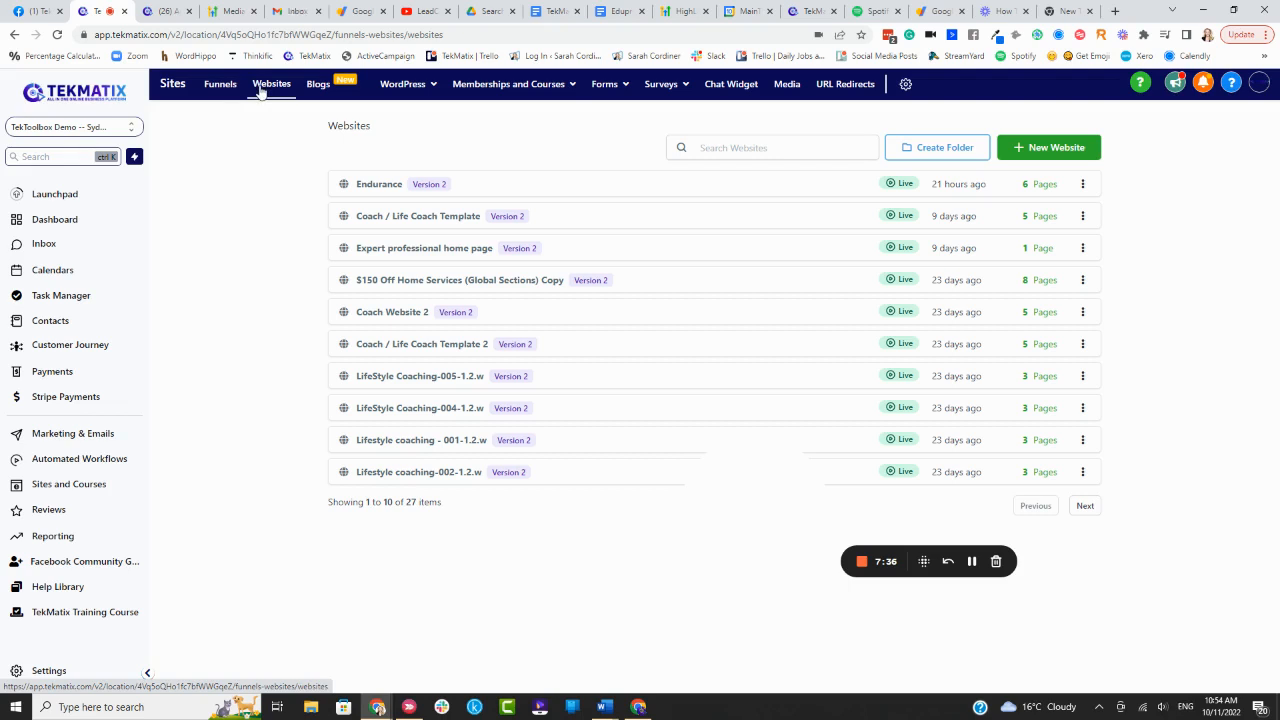
Go through Inbox to the TekMatix dashboard showing opportunities, pipeline value and conversion rate
{"action": "mouse_move", "coordinate": [497, 92]}
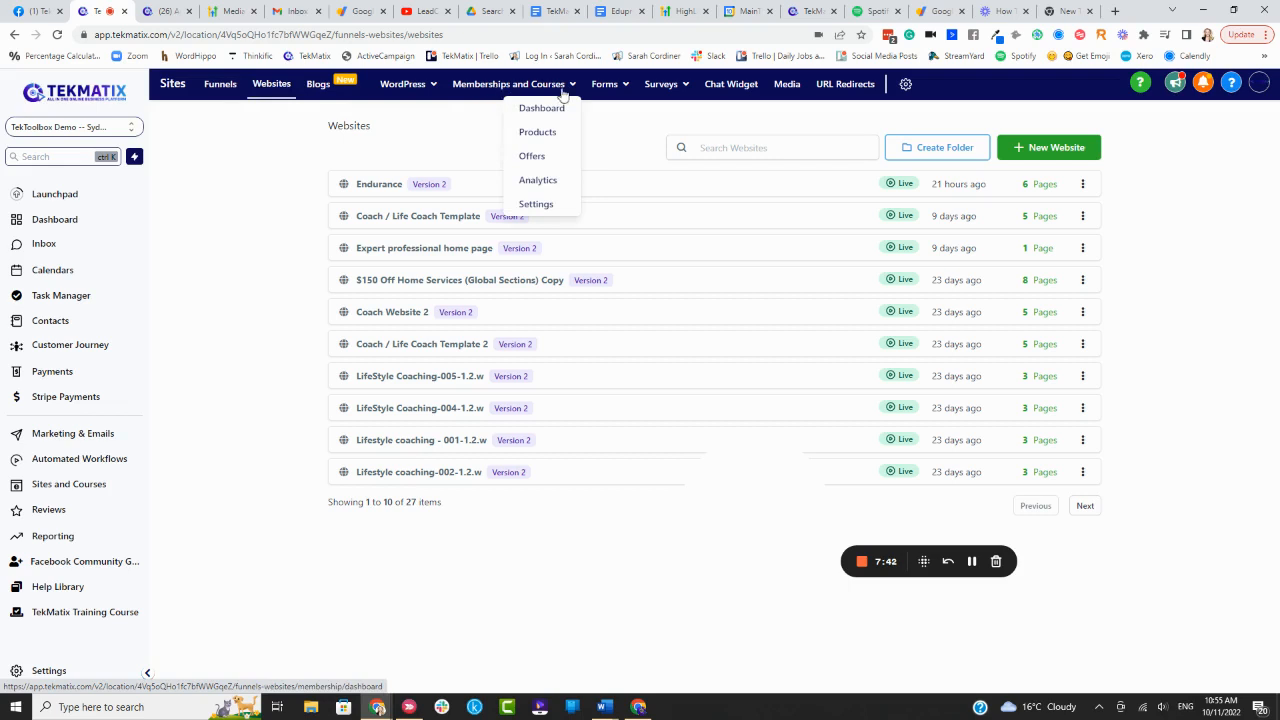
{"action": "mouse_move", "coordinate": [656, 89]}
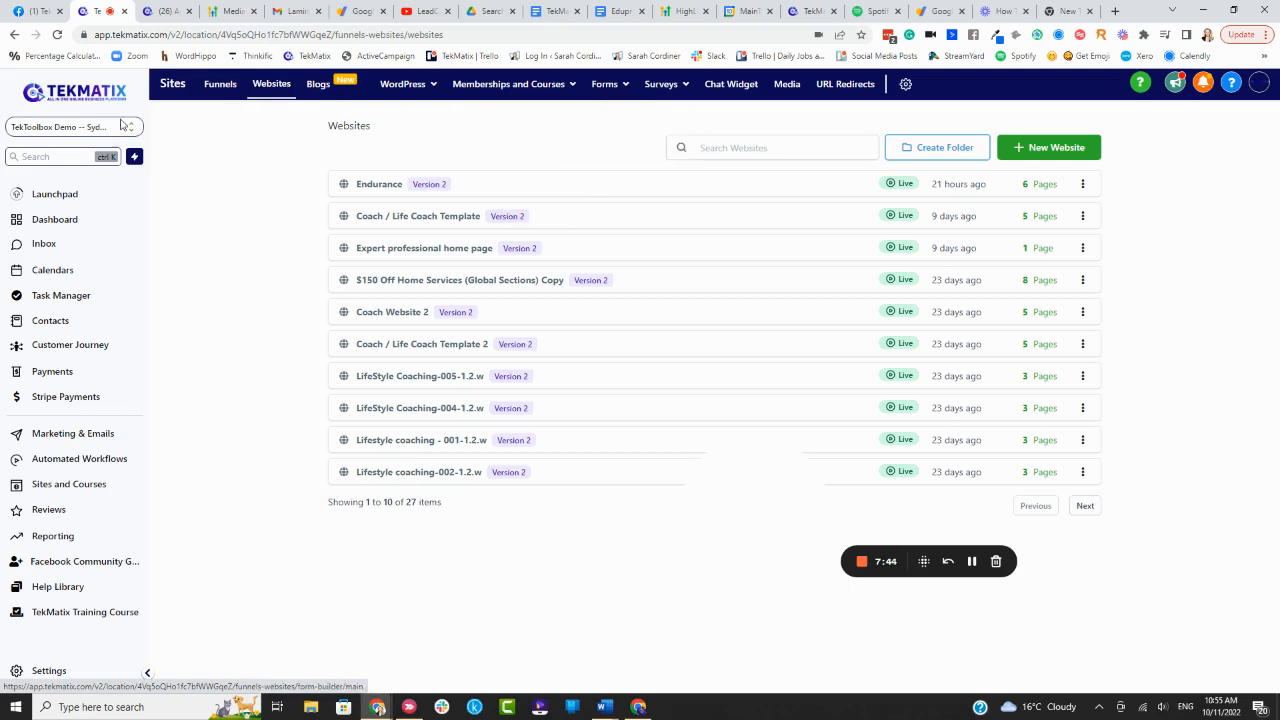
{"action": "left_click", "coordinate": [52, 245]}
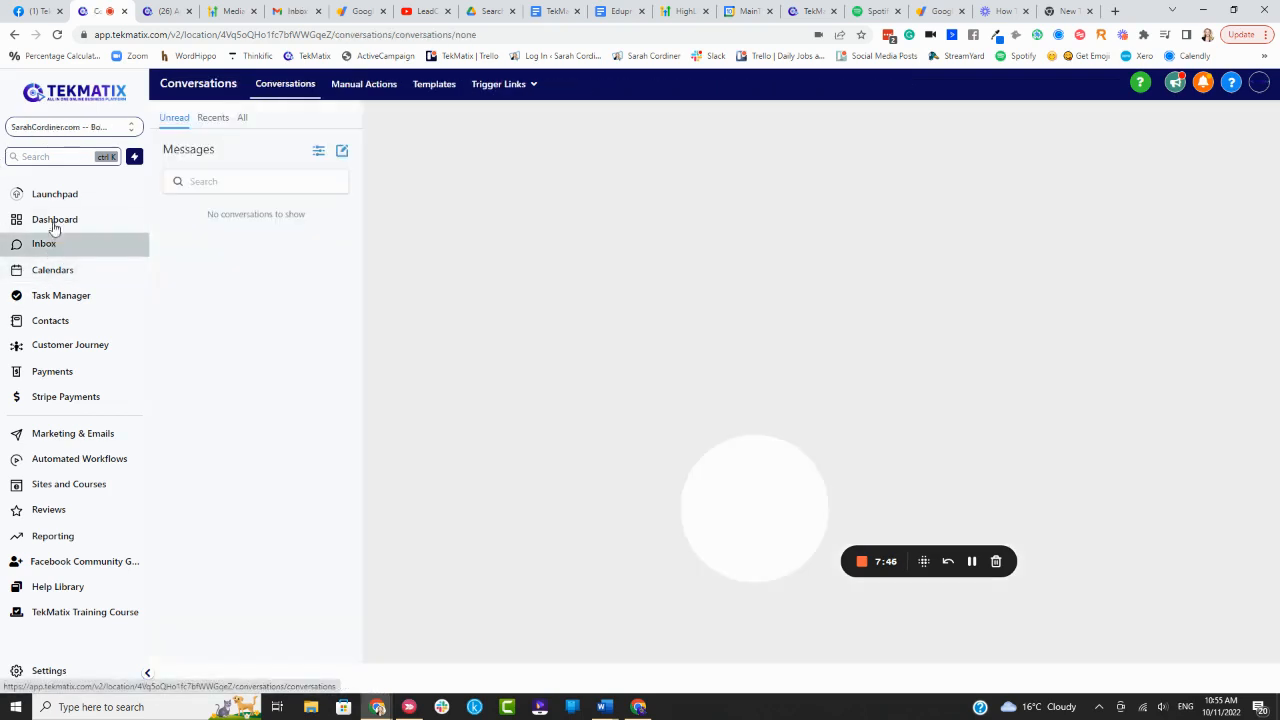
{"action": "left_click", "coordinate": [62, 225]}
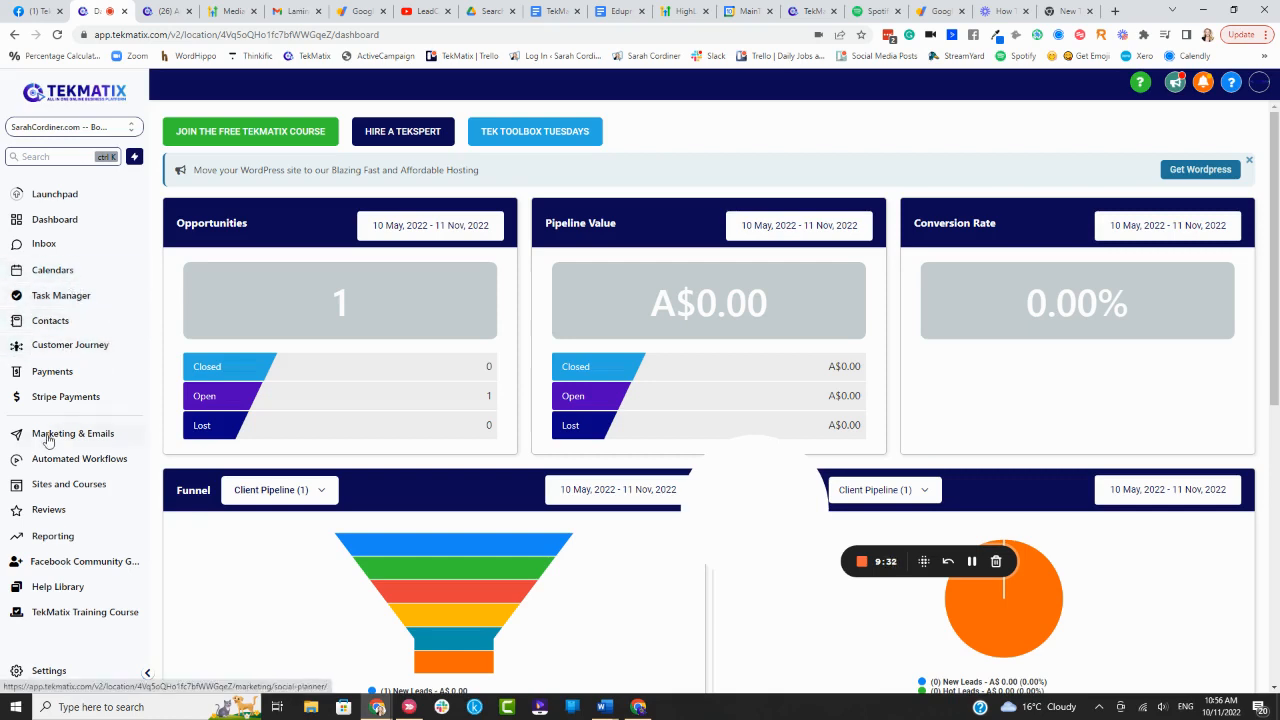
Open Sites and Courses, go to the Websites tab, and start a New Website
{"action": "left_click", "coordinate": [67, 485]}
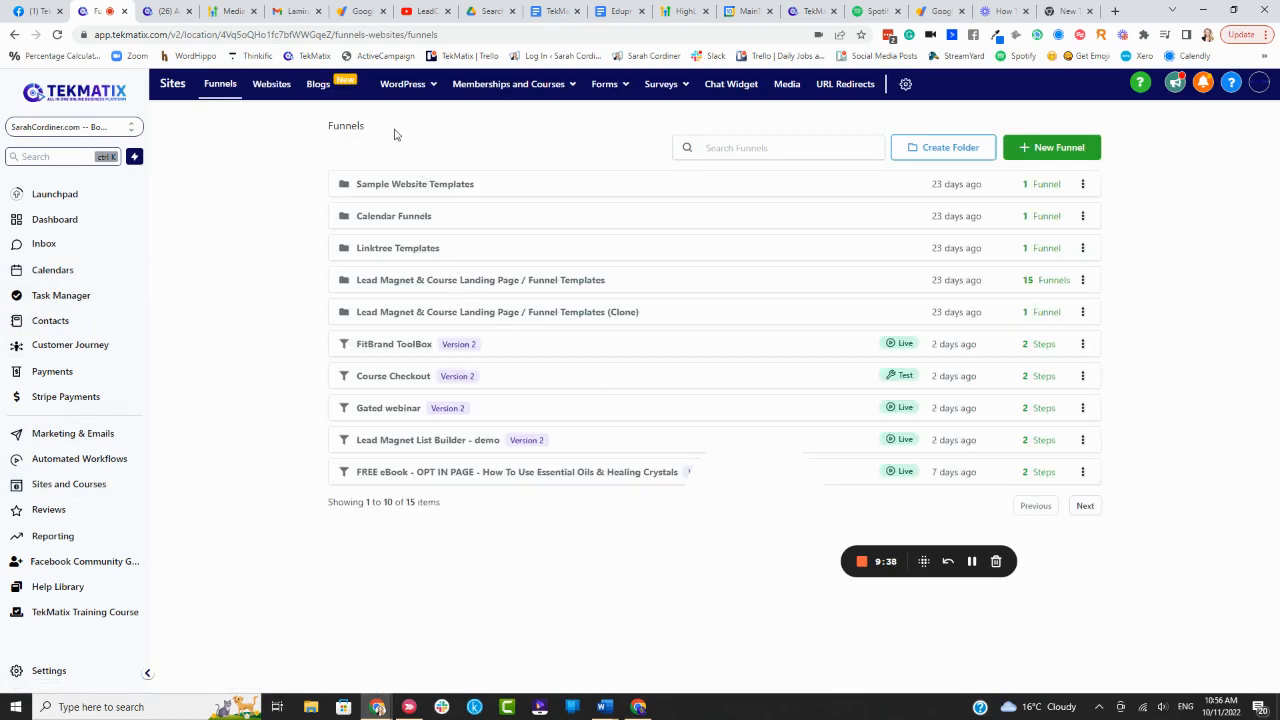
{"action": "left_click_drag", "start_coordinate": [763, 513], "coordinate": [277, 570]}
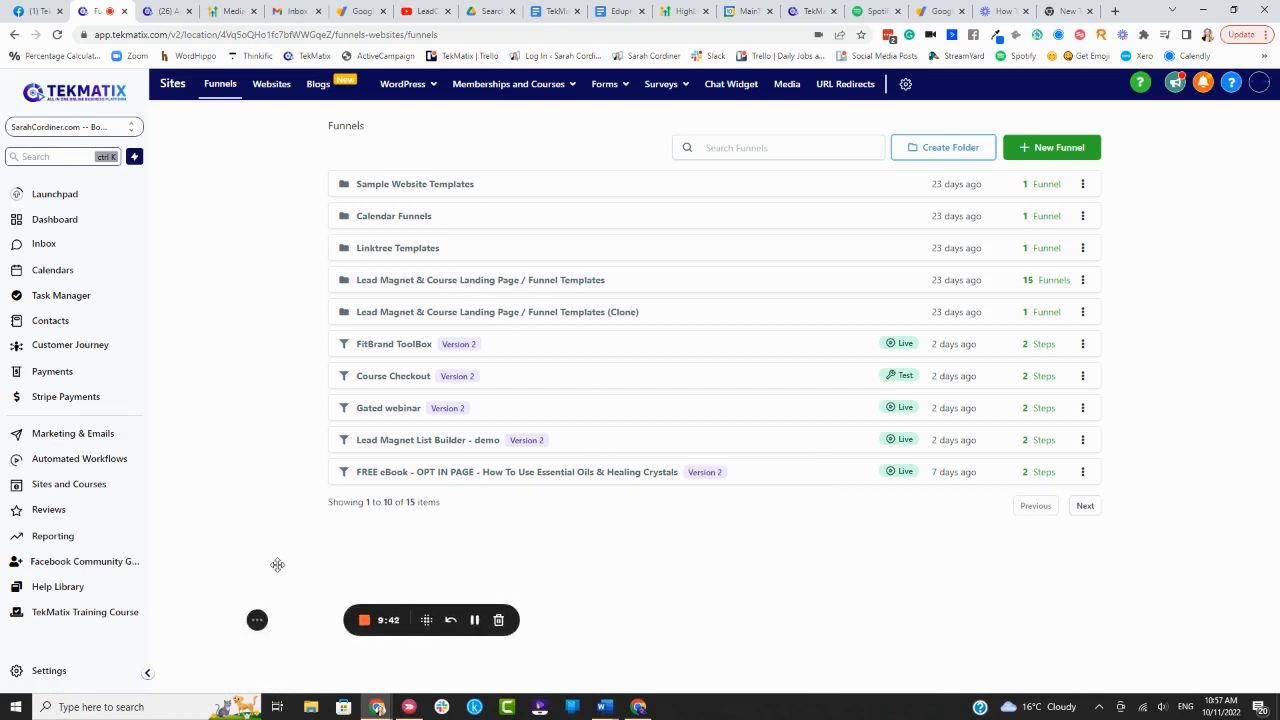
{"action": "left_click", "coordinate": [272, 88]}
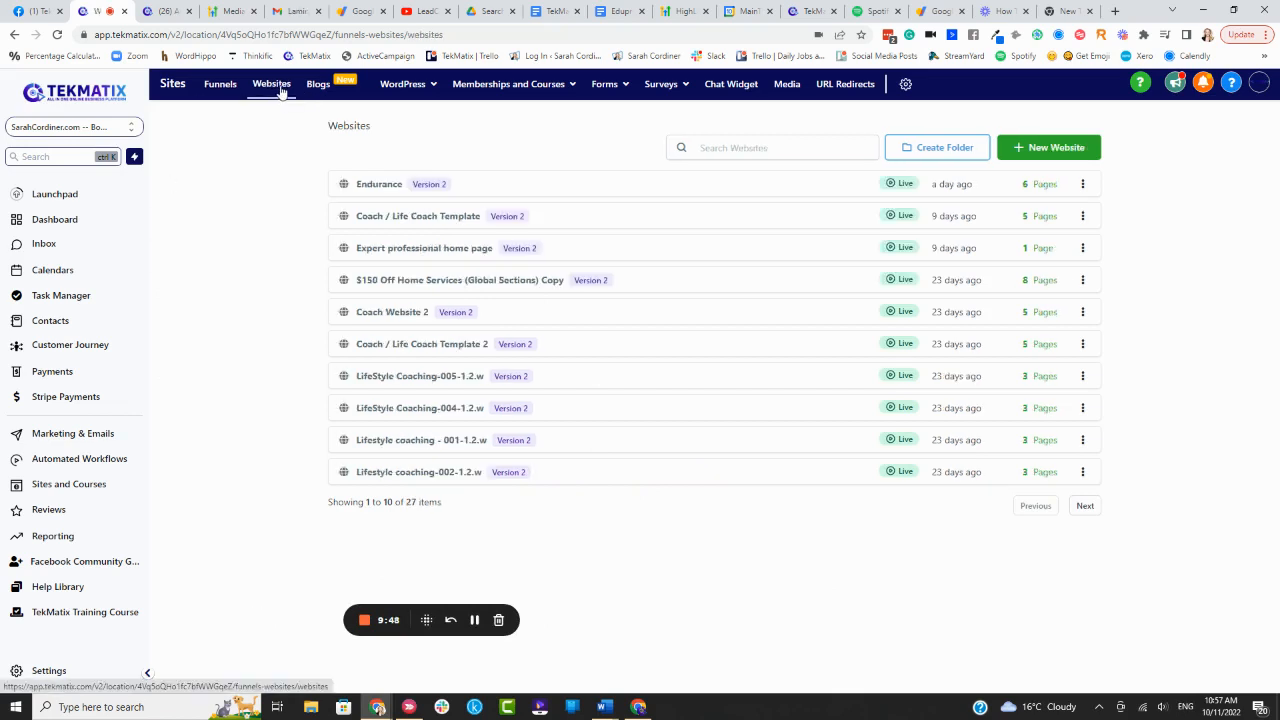
{"action": "left_click", "coordinate": [1034, 148]}
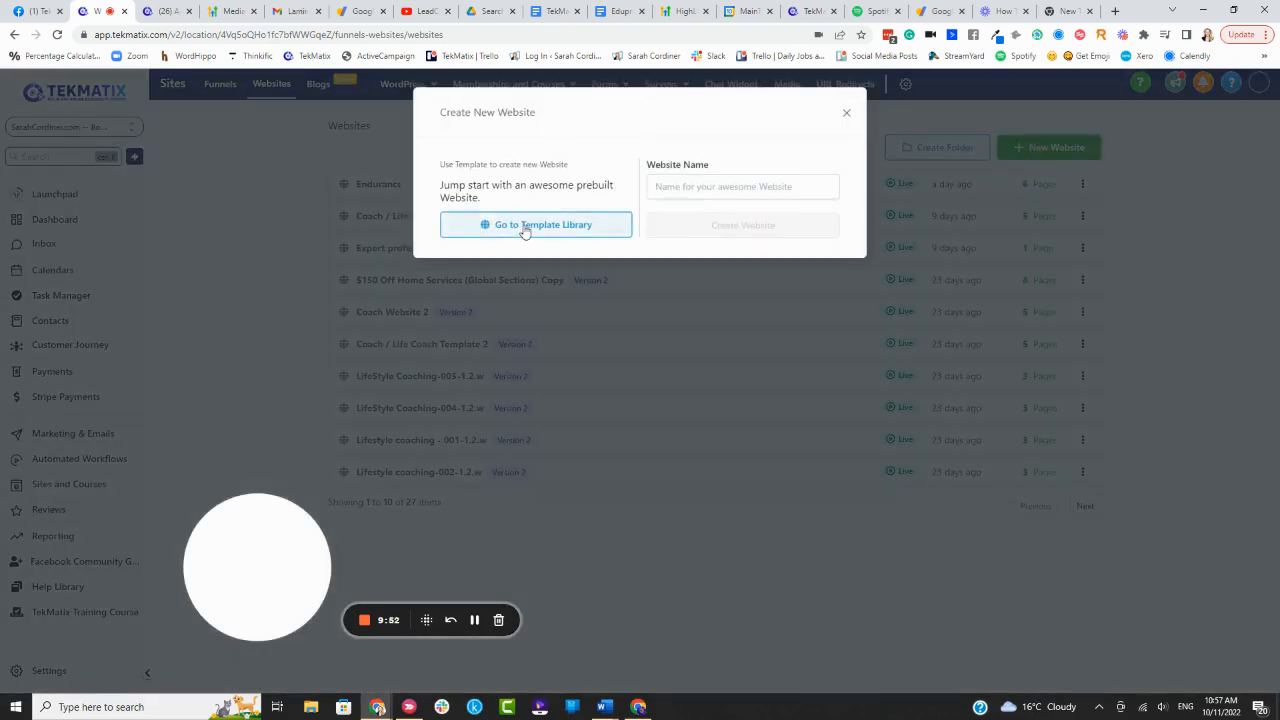
Browse the template library filtered to Beauty & Fashion templates
{"action": "left_click", "coordinate": [525, 231]}
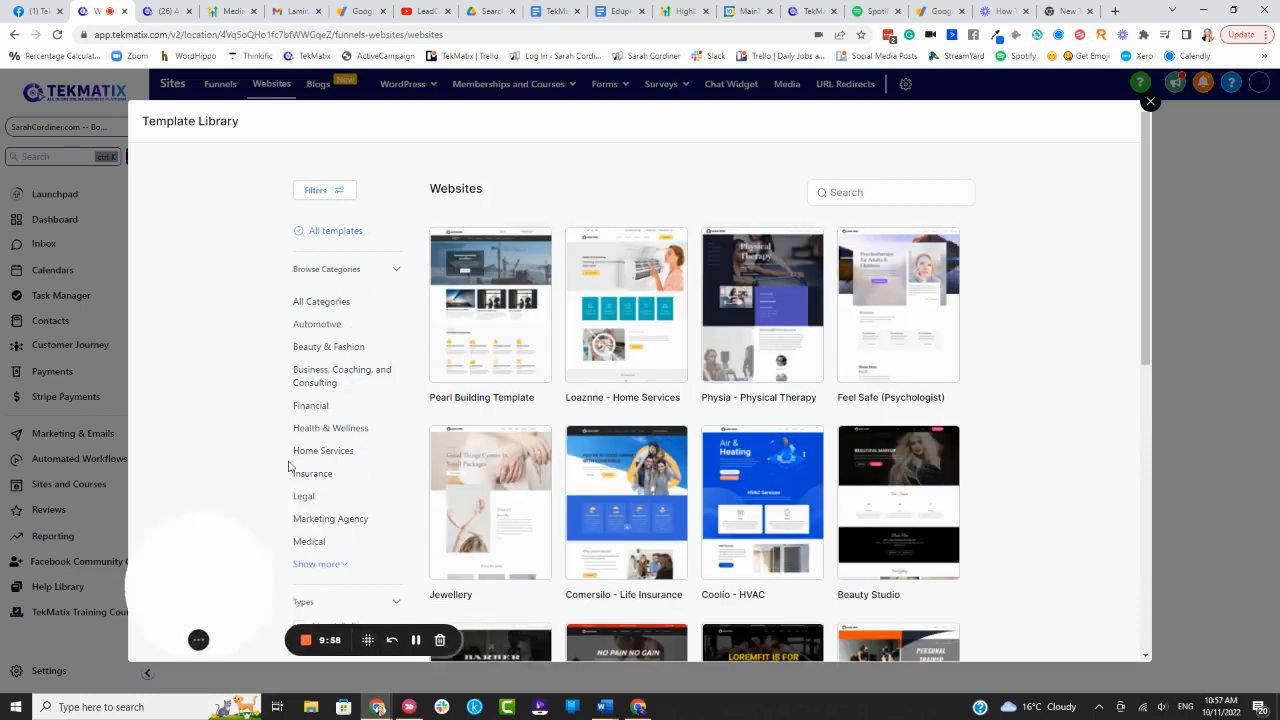
{"action": "left_click", "coordinate": [346, 350]}
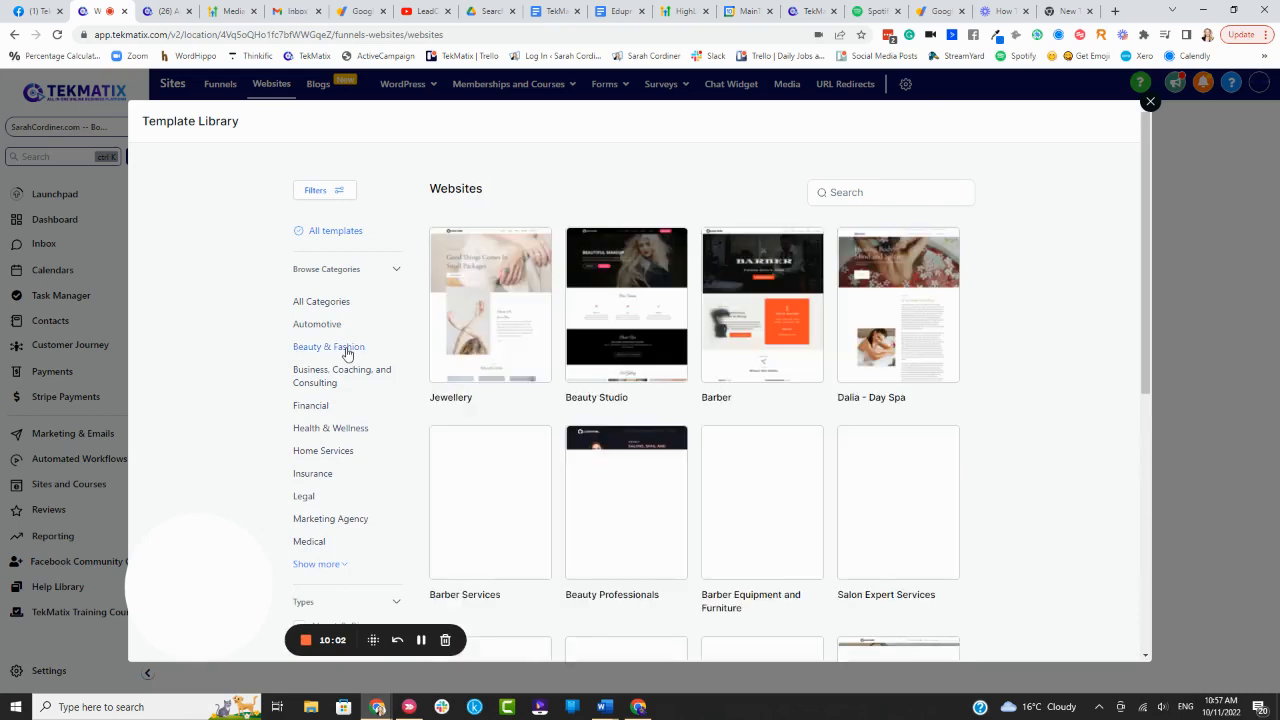
{"action": "scroll", "coordinate": [1013, 354], "scroll_direction": "down", "scroll_amount": 1}
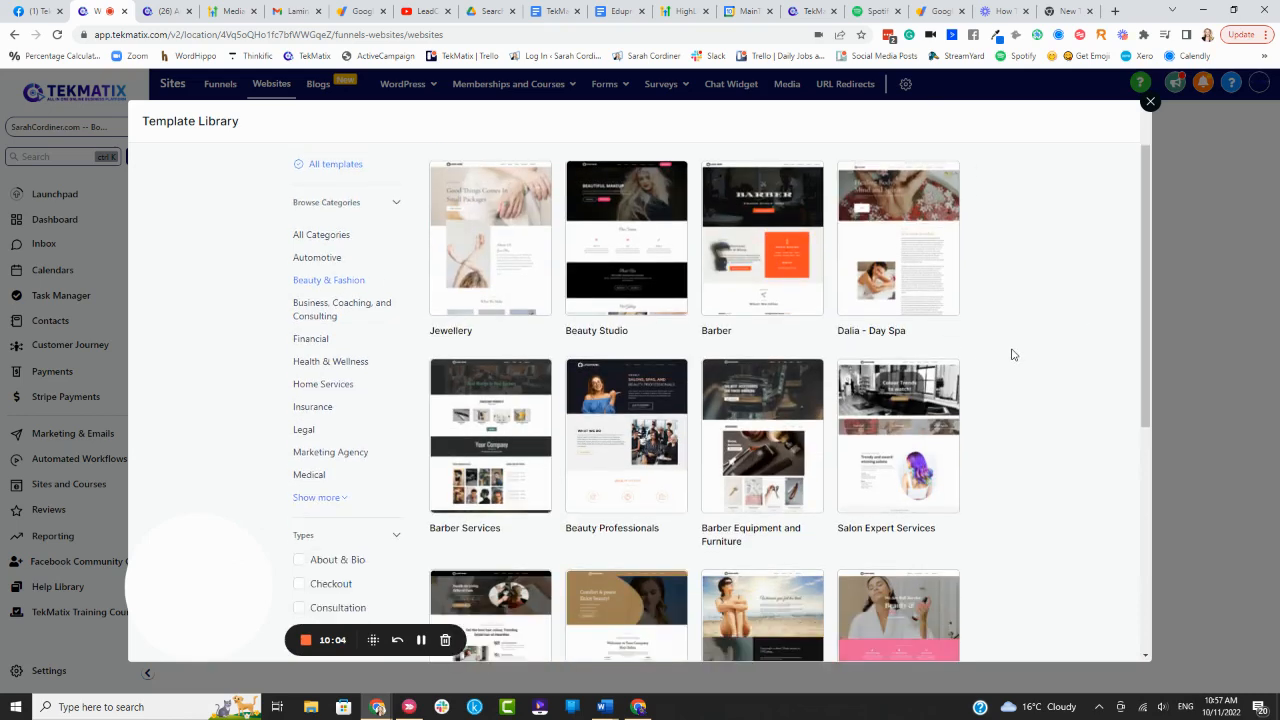
{"action": "scroll", "coordinate": [1013, 354], "scroll_direction": "down", "scroll_amount": 5}
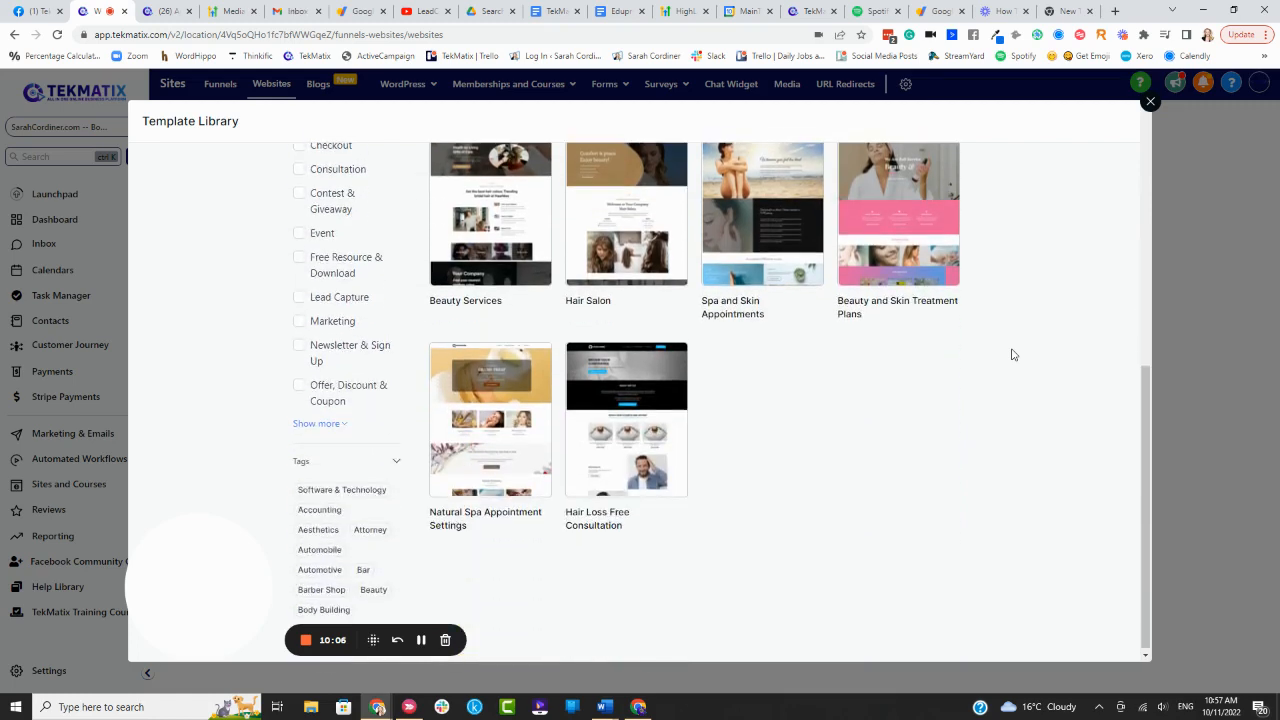
{"action": "scroll", "coordinate": [1013, 354], "scroll_direction": "up", "scroll_amount": 1}
{"action": "scroll", "coordinate": [1013, 354], "scroll_direction": "up", "scroll_amount": 3}
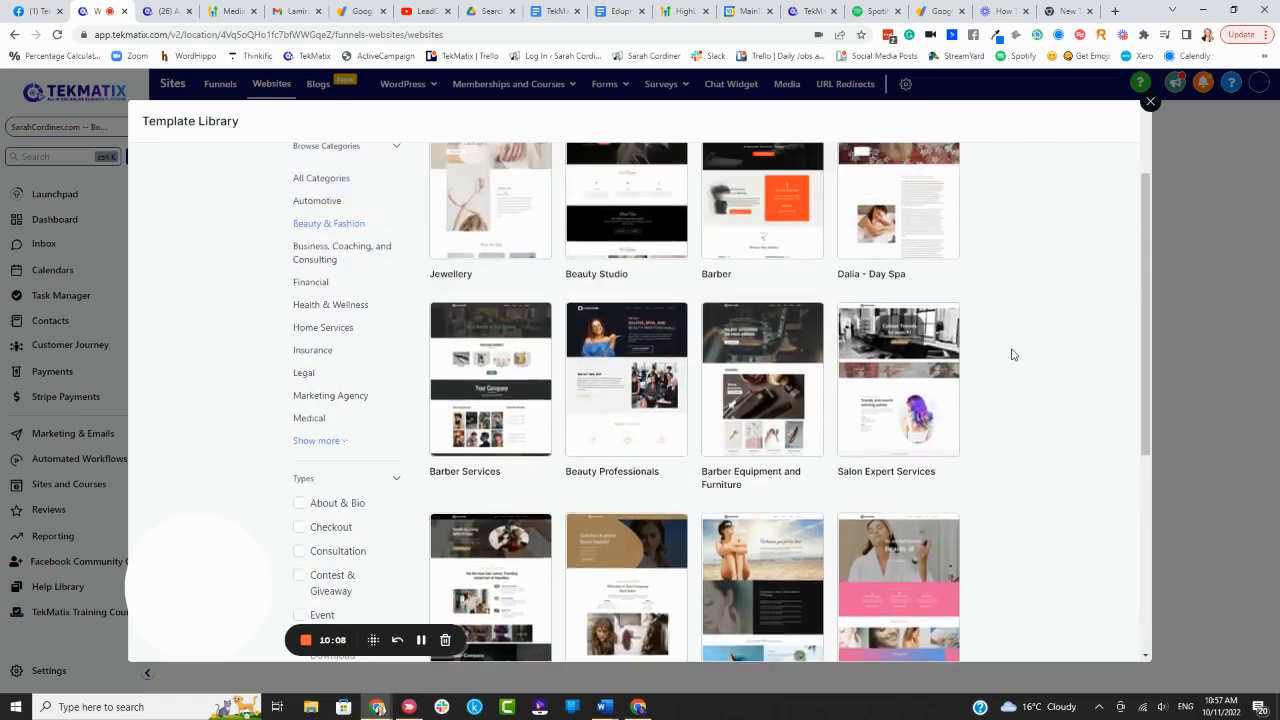
{"action": "scroll", "coordinate": [1013, 354], "scroll_direction": "down", "scroll_amount": 1}
{"action": "scroll", "coordinate": [1011, 354], "scroll_direction": "up", "scroll_amount": 1}
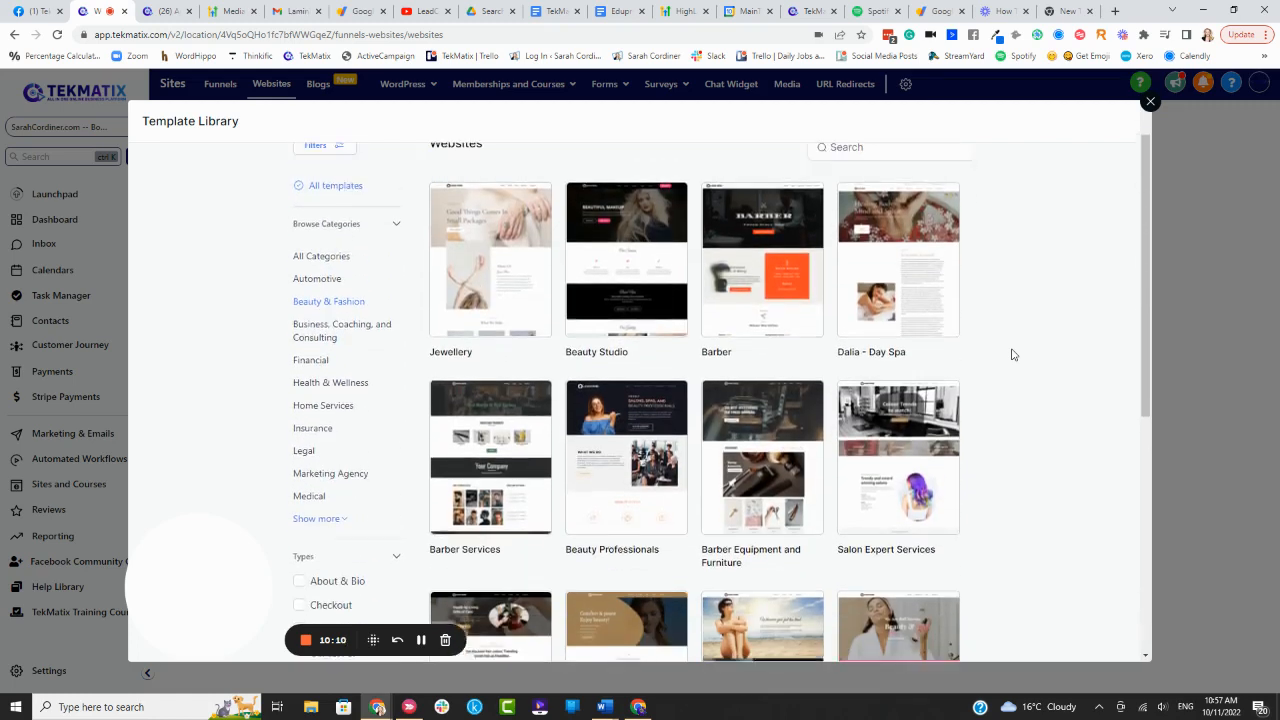
Select the Jewellery template, accept its image-rights terms, and get the template
{"action": "mouse_move", "coordinate": [500, 305]}
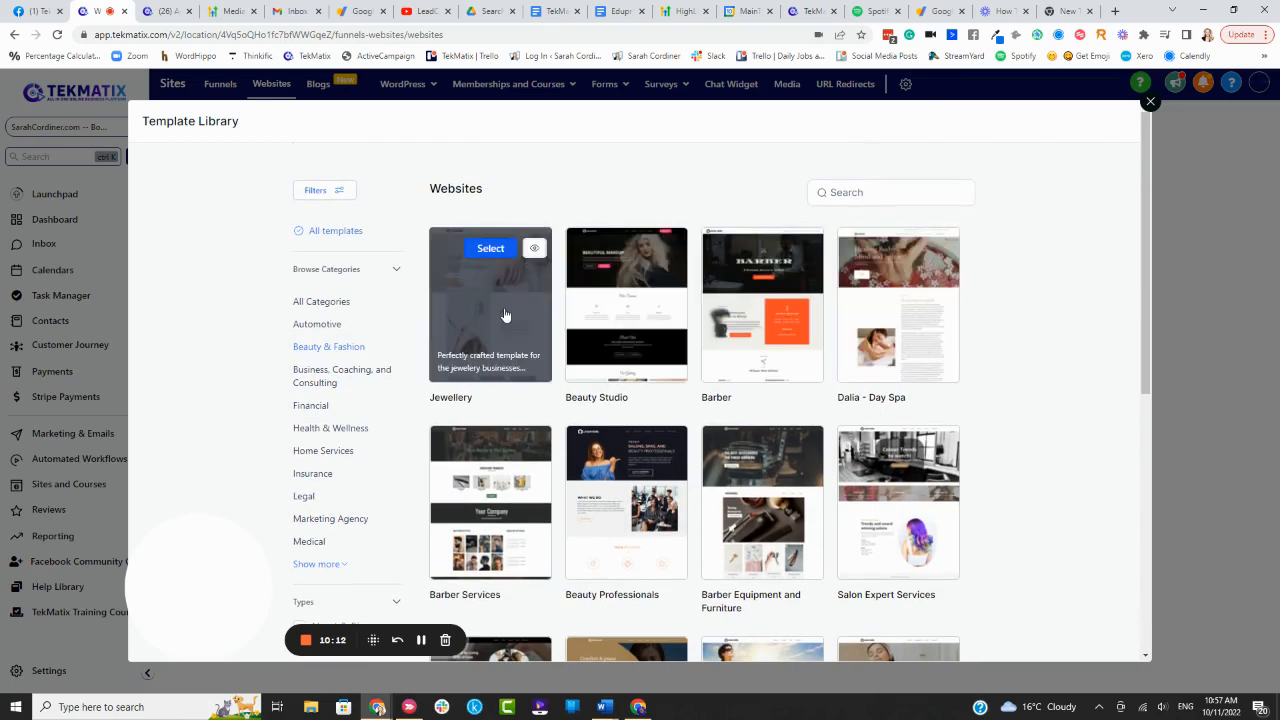
{"action": "left_click", "coordinate": [492, 250]}
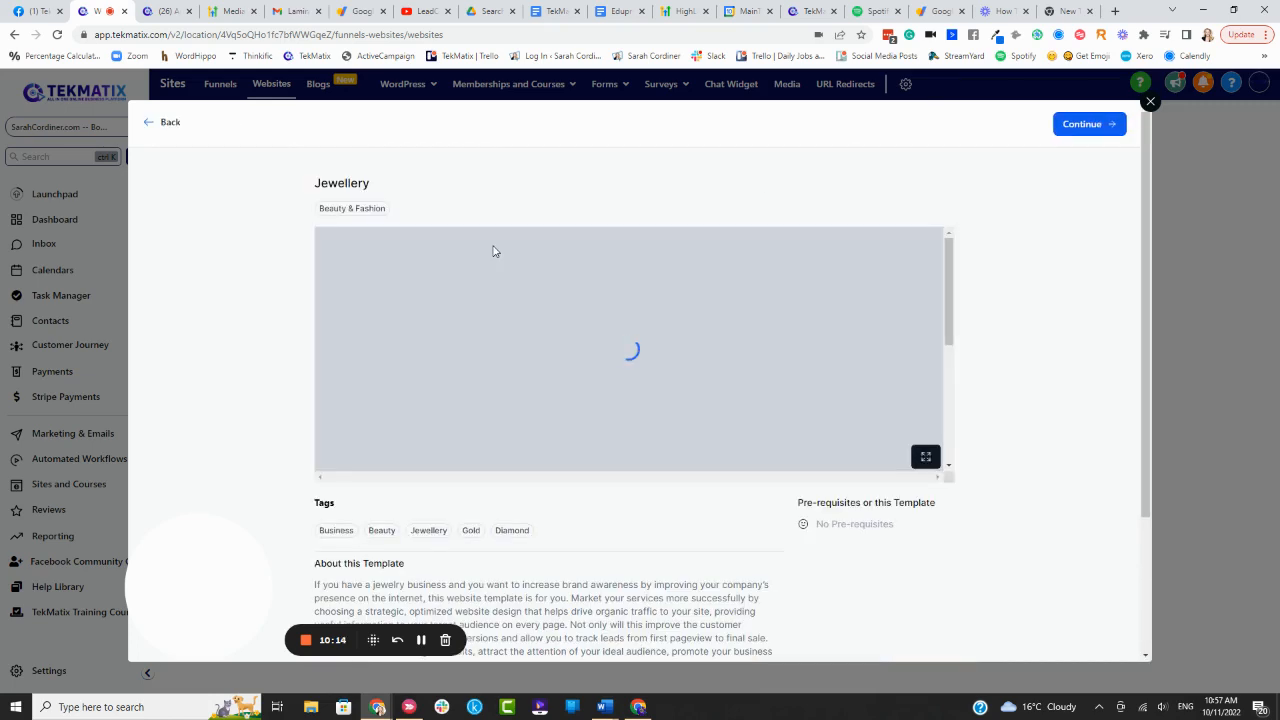
{"action": "left_click", "coordinate": [1075, 126]}
{"action": "left_click", "coordinate": [873, 161]}
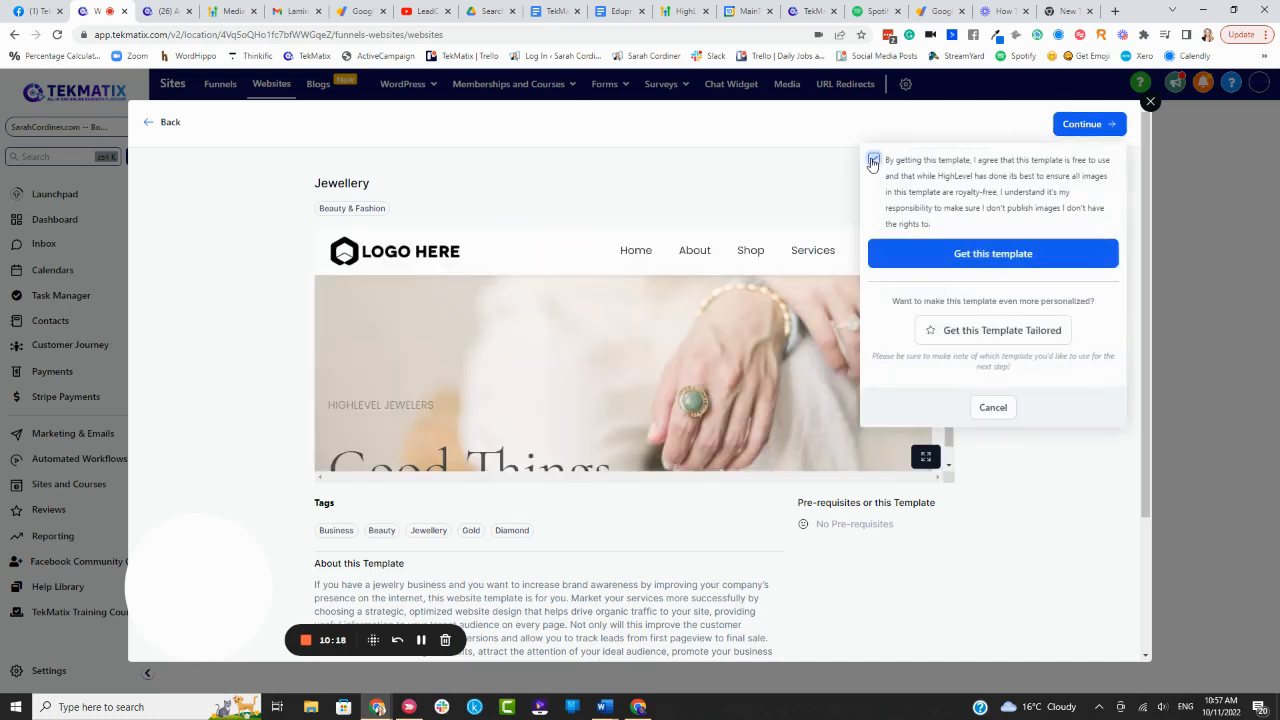
{"action": "left_click", "coordinate": [981, 255]}
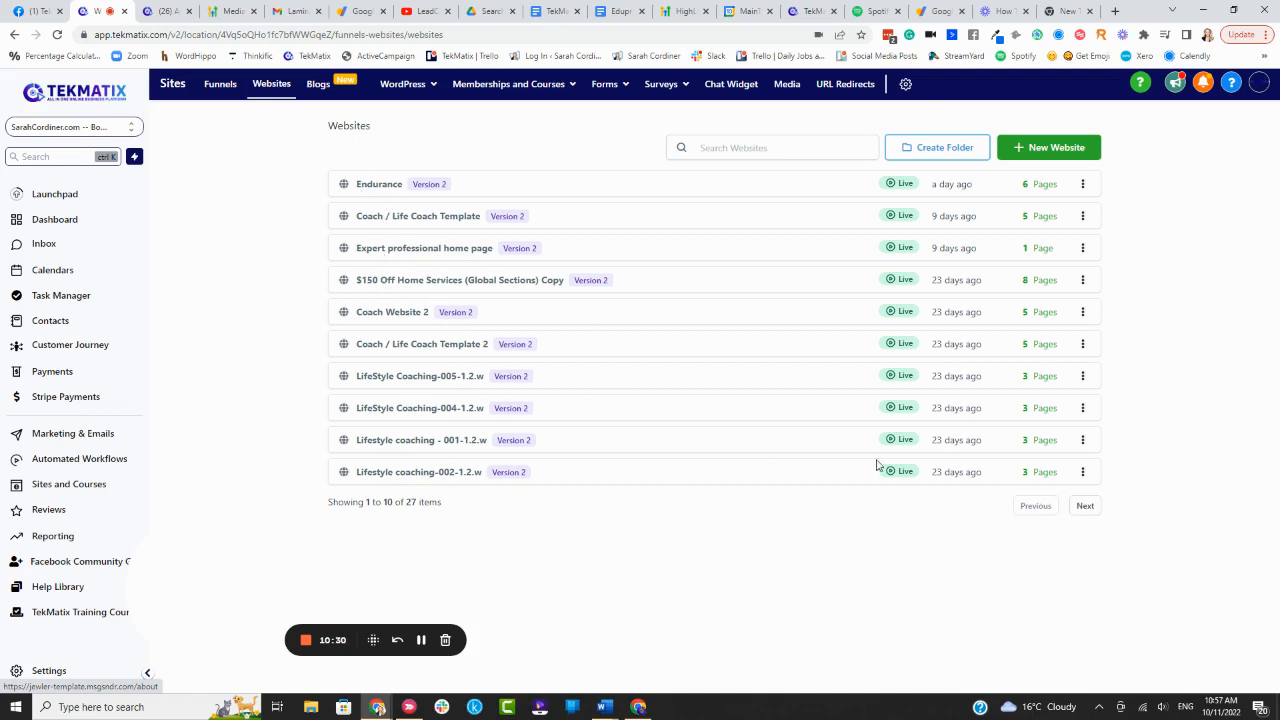
Page through the Websites list and open the new Jewler website
{"action": "left_click", "coordinate": [1085, 507]}
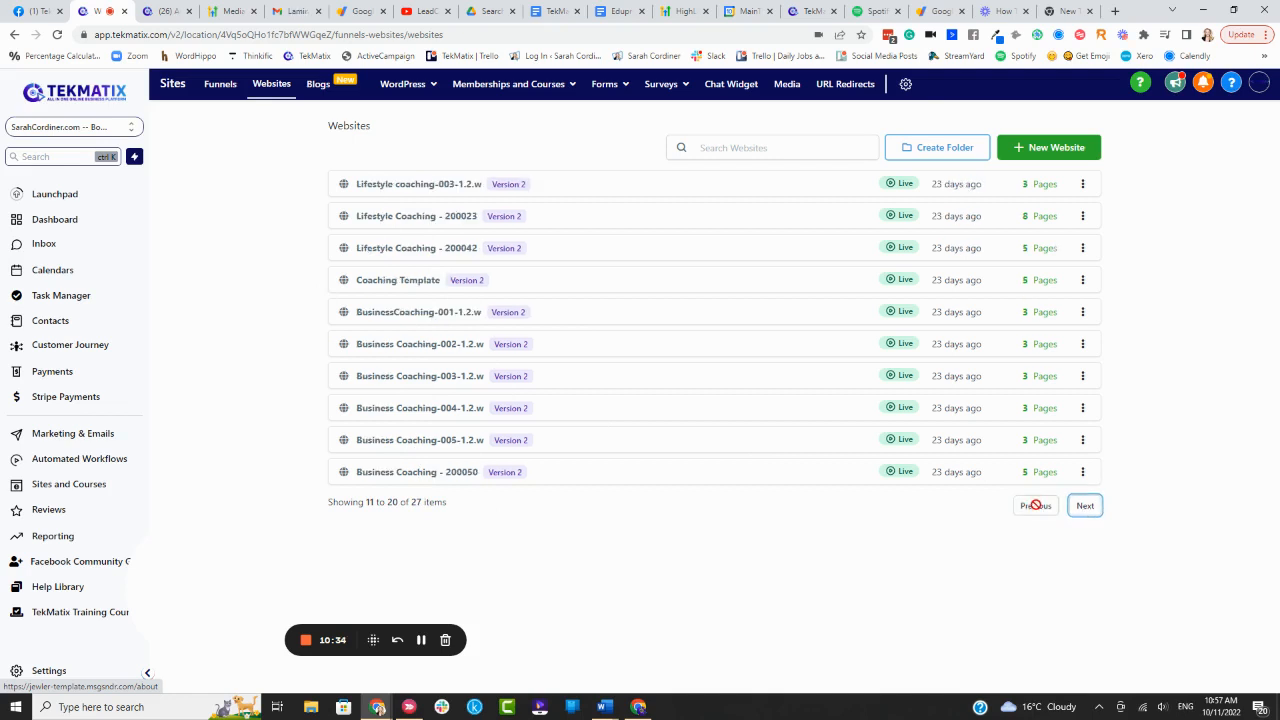
{"action": "left_click", "coordinate": [1035, 506]}
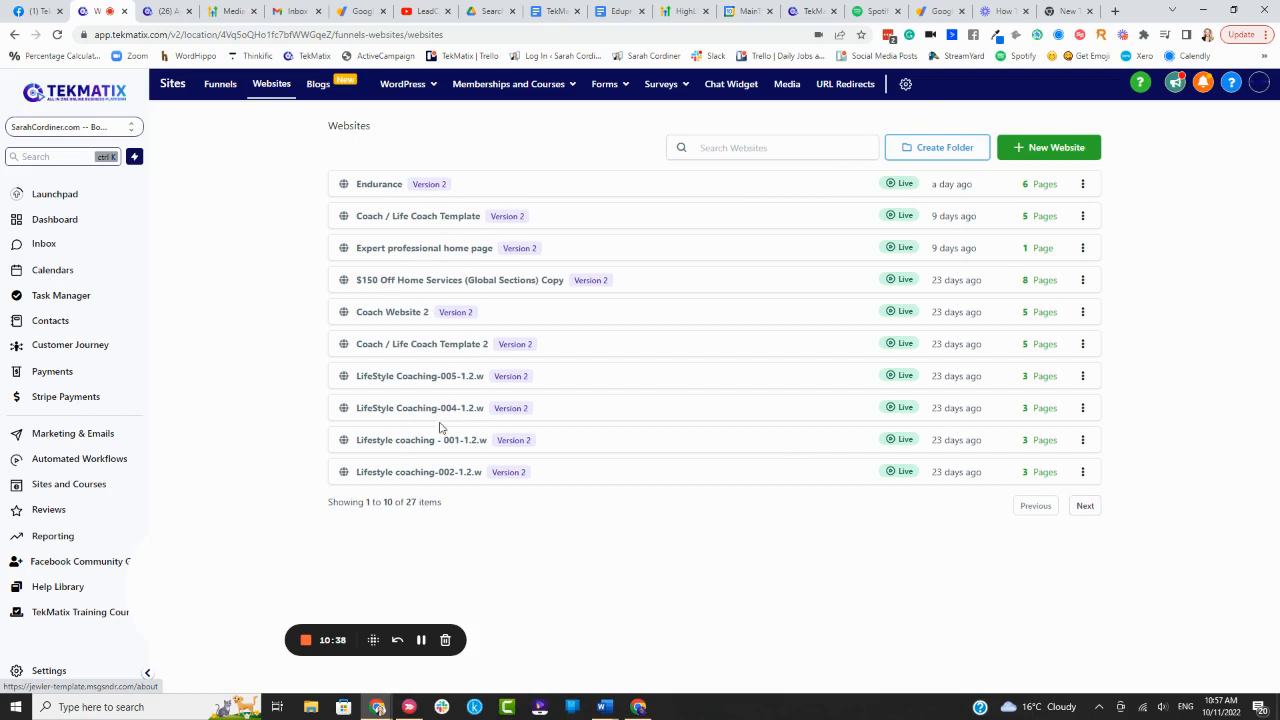
{"action": "left_click", "coordinate": [424, 641]}
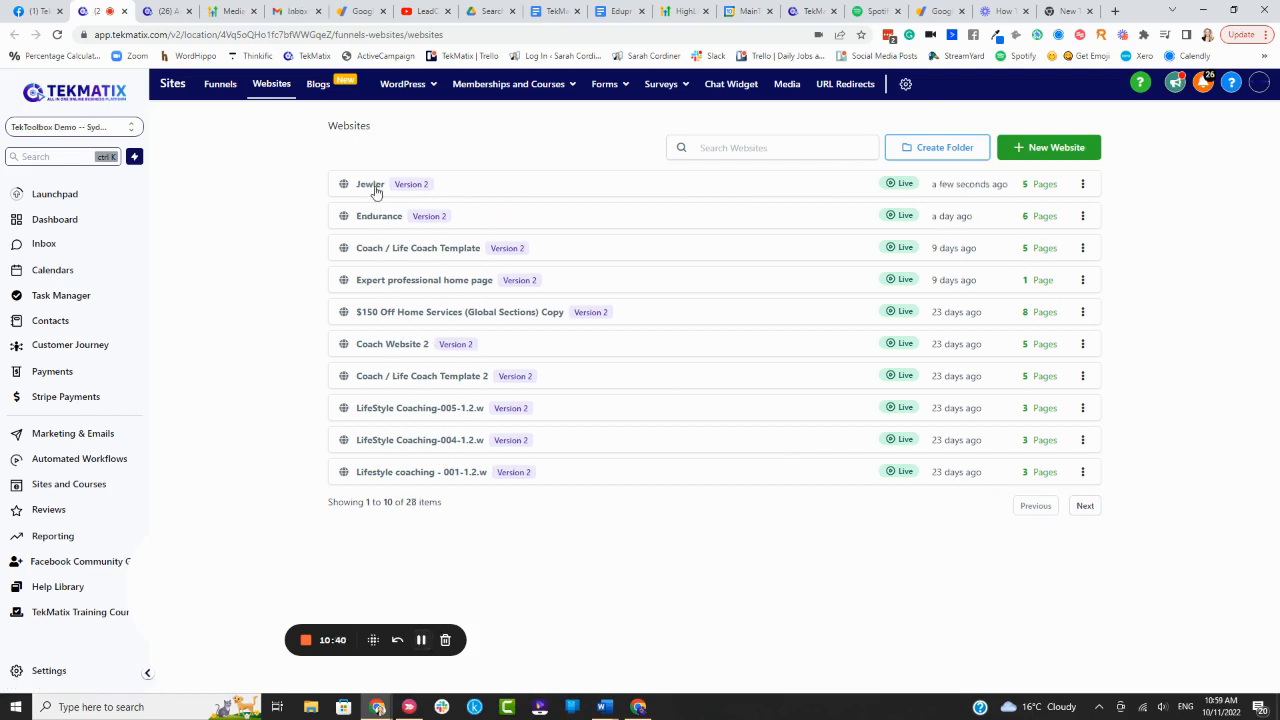
{"action": "left_click", "coordinate": [372, 185]}
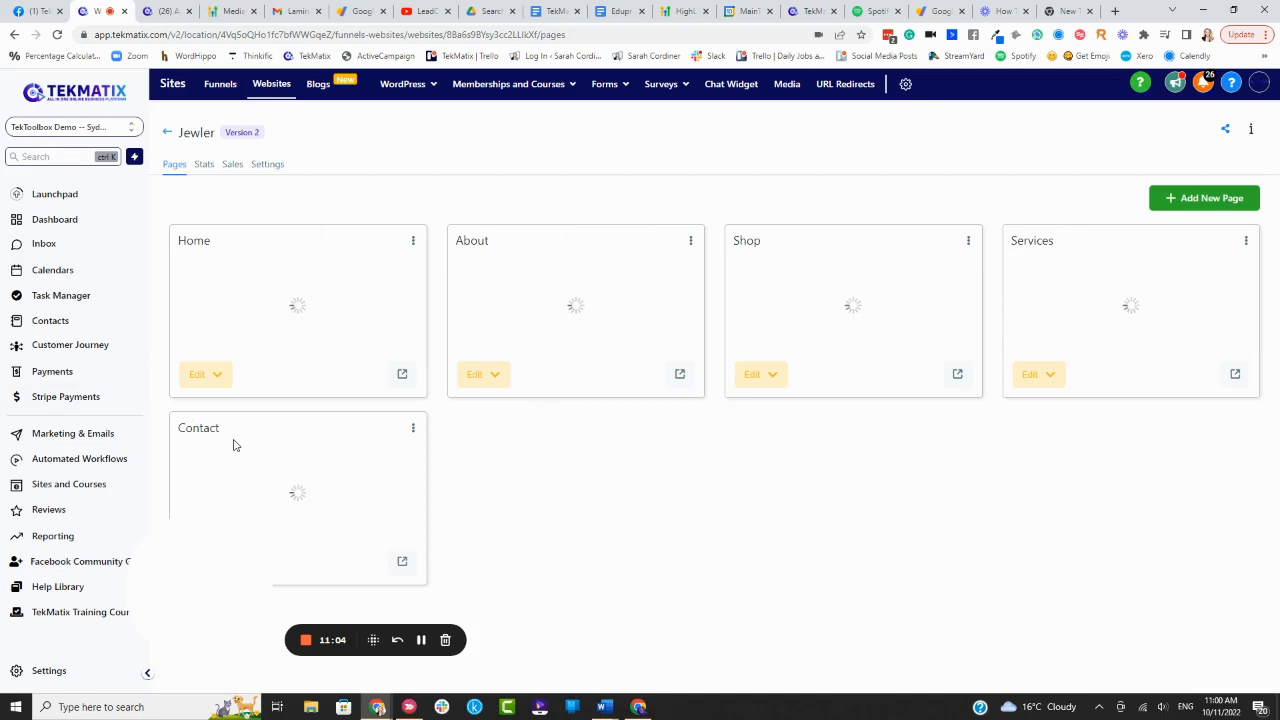
{"action": "left_click", "coordinate": [267, 164]}
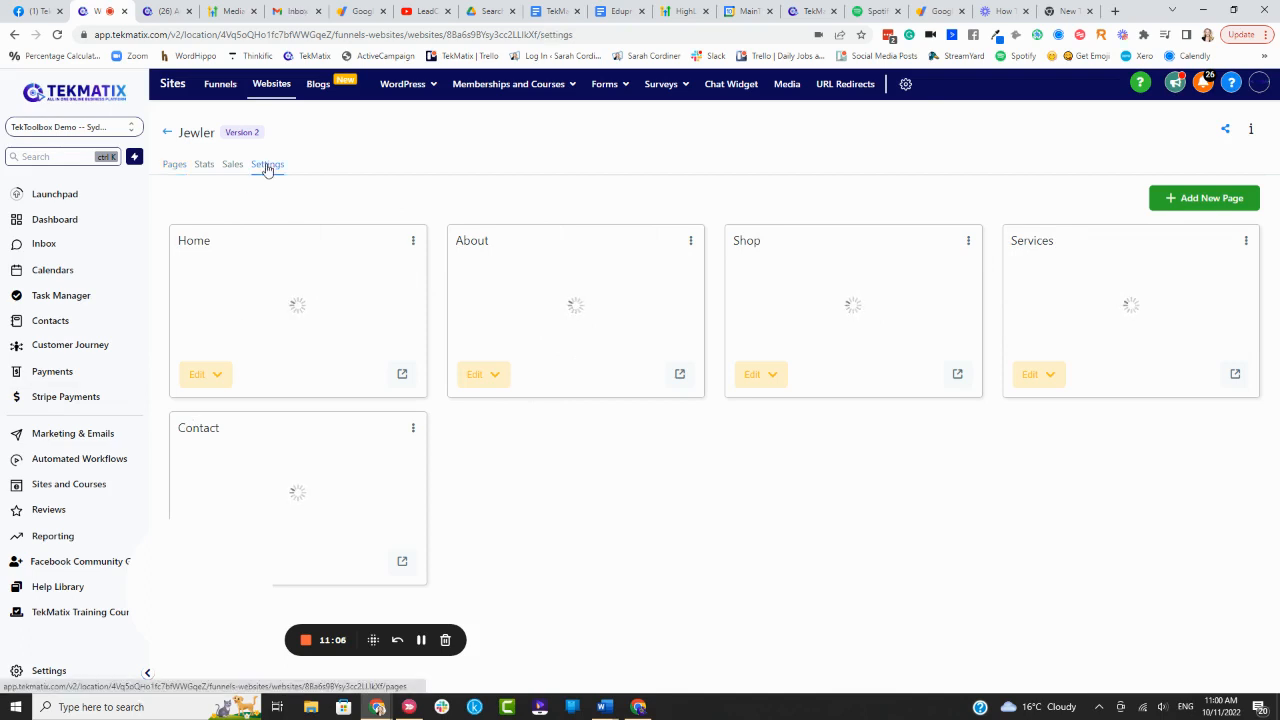
{"action": "left_click", "coordinate": [866, 241]}
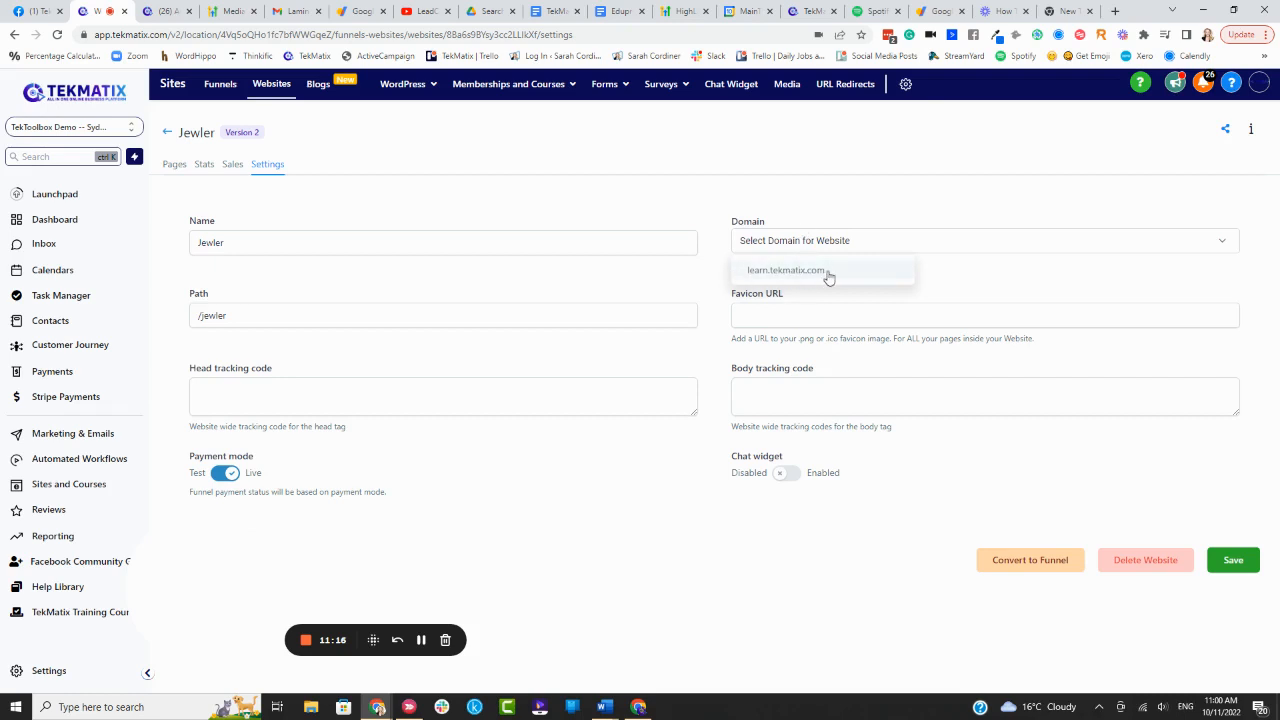
{"action": "left_click", "coordinate": [836, 190]}
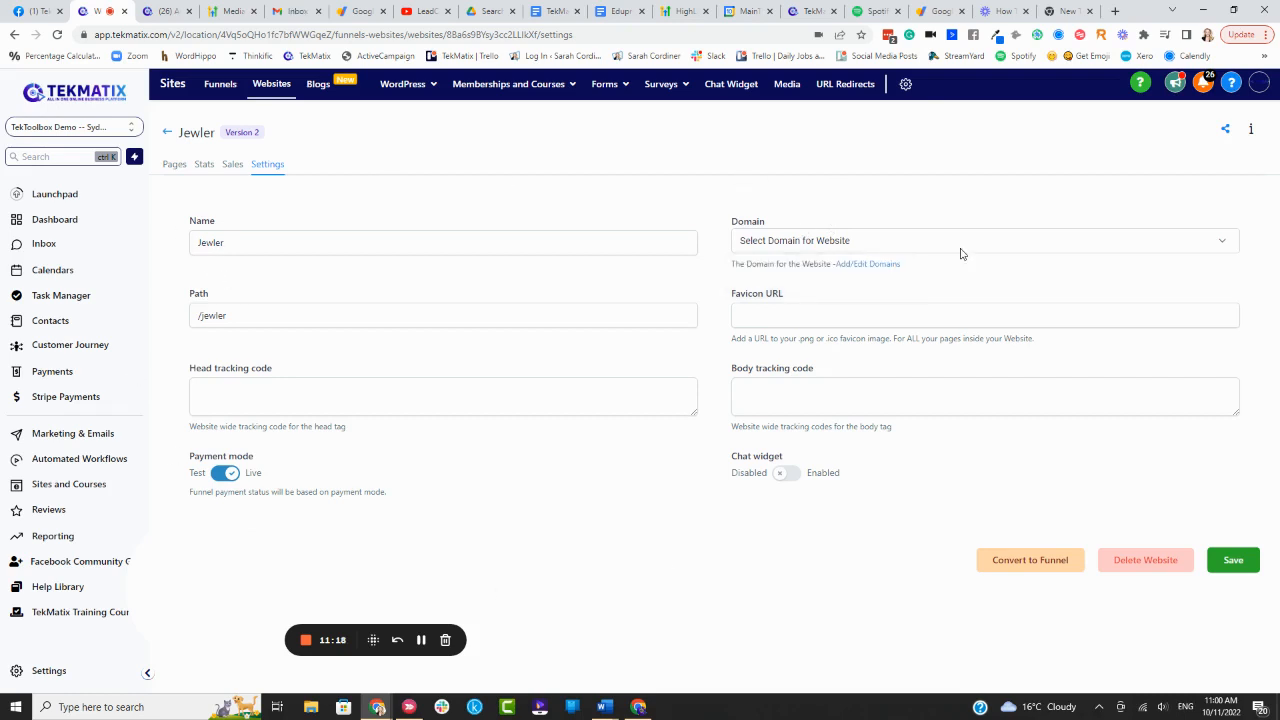
{"action": "left_click", "coordinate": [175, 164]}
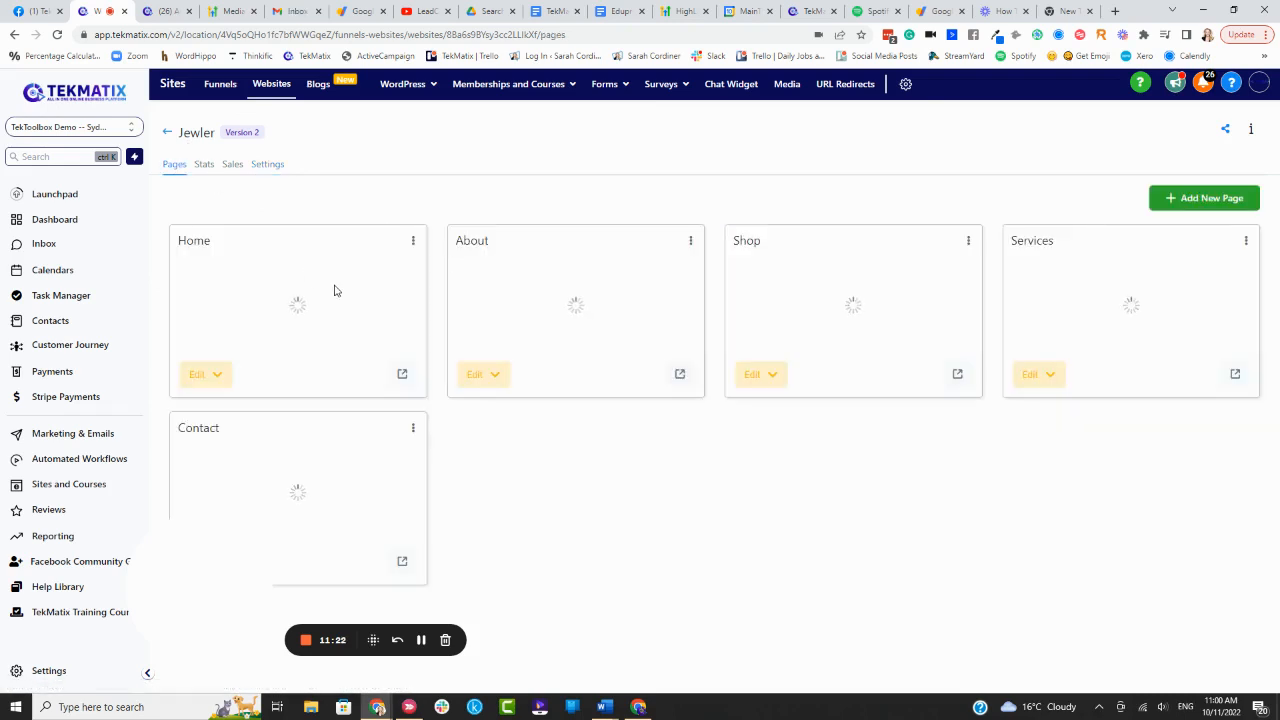